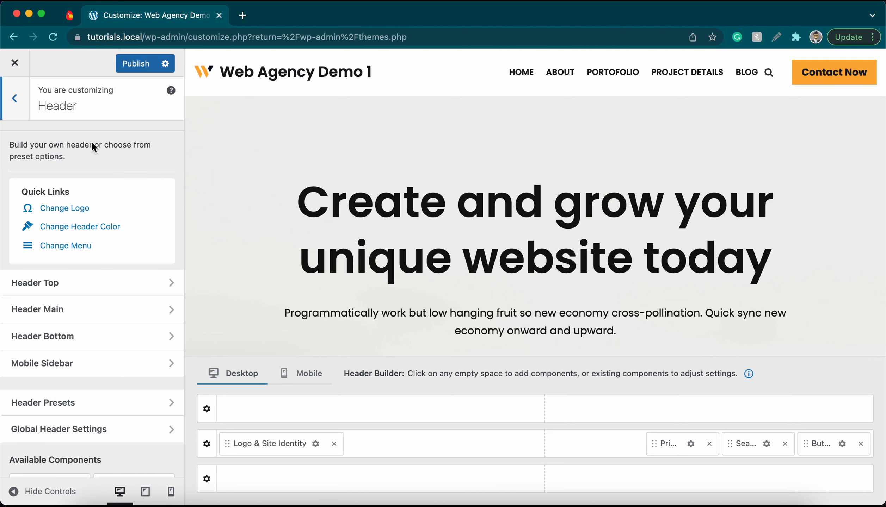
# Step: Review the available header components and compare the mobile header layout with the desktop one
pyautogui.scroll(-3, 90, 384)
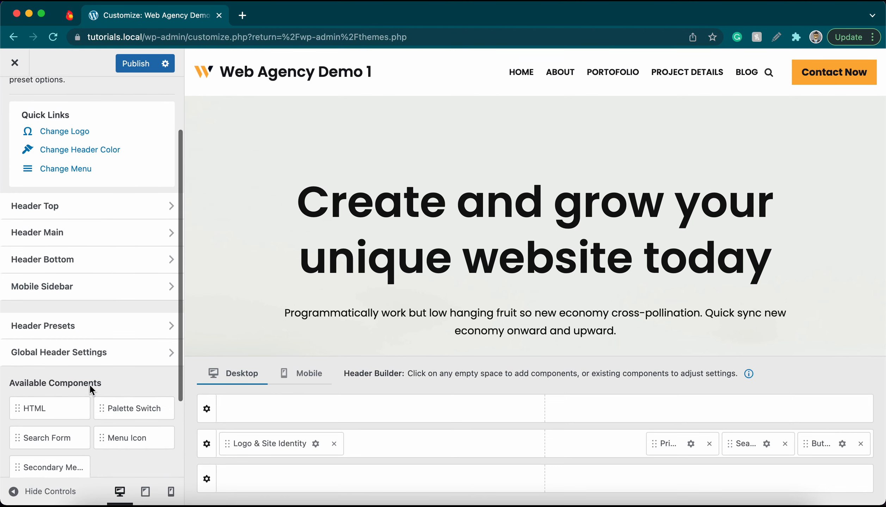
pyautogui.scroll(-3, 89, 383)
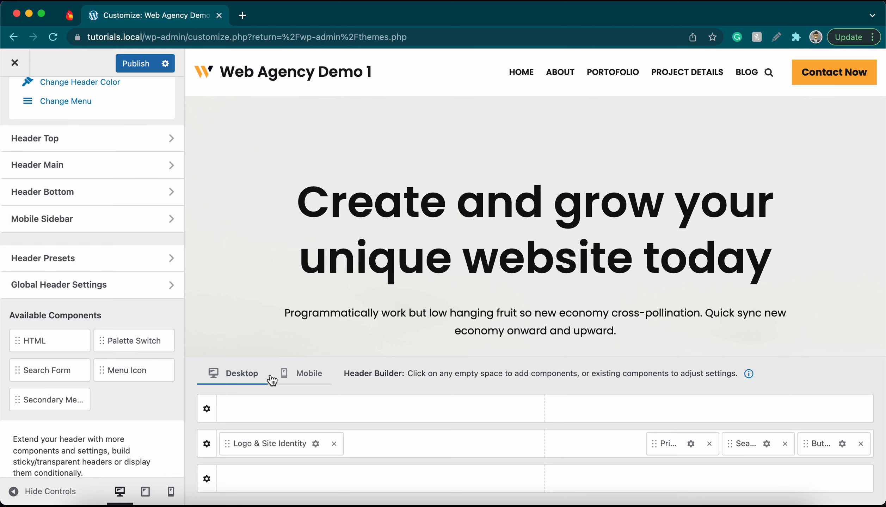
pyautogui.click(293, 374)
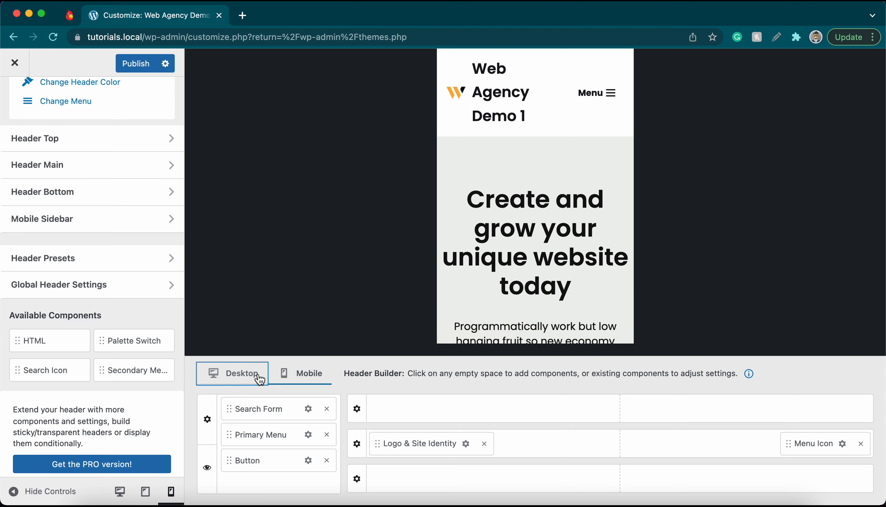
pyautogui.click(259, 379)
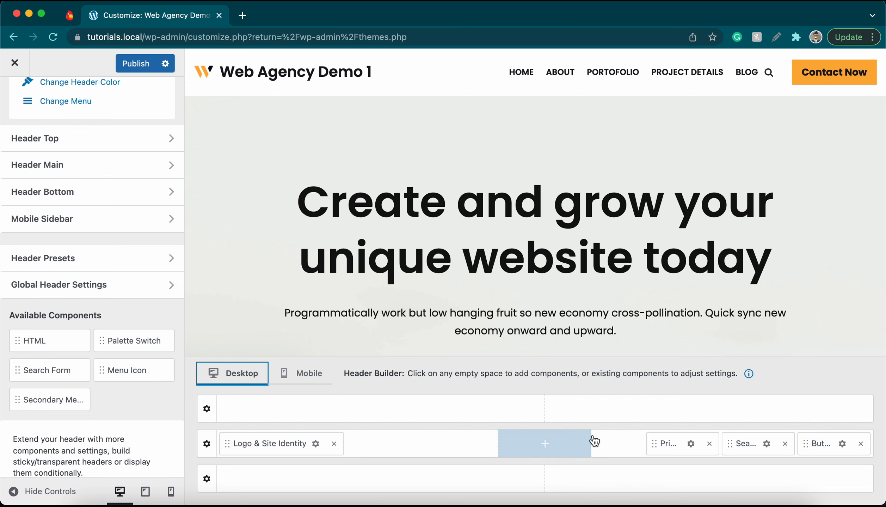
# Step: Add the Menu Icon to the desktop header's top row and move the Primary Menu to the bottom row
pyautogui.moveTo(650, 445); pyautogui.dragTo(438, 451)
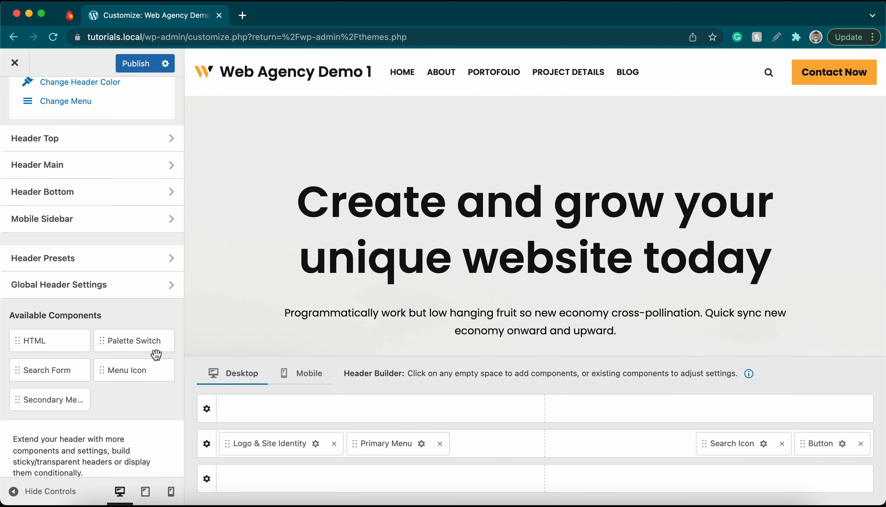
pyautogui.moveTo(148, 369); pyautogui.dragTo(517, 443)
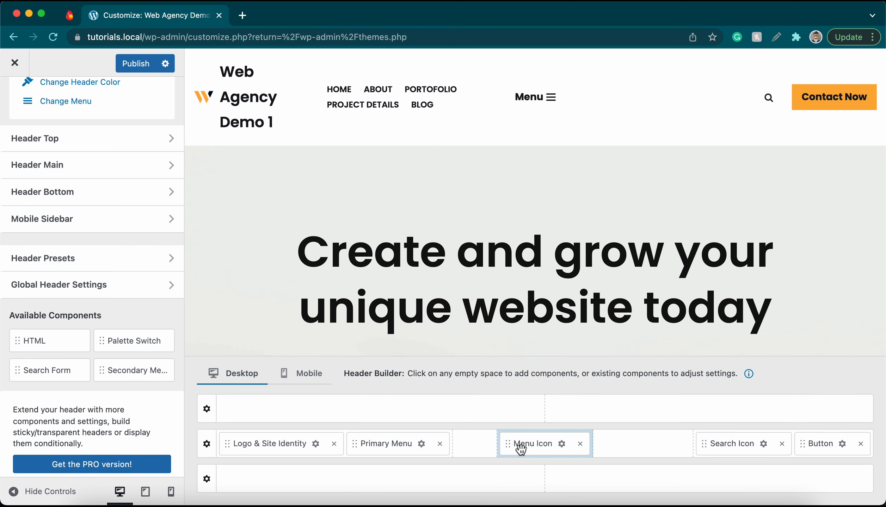
pyautogui.moveTo(516, 447); pyautogui.dragTo(482, 403)
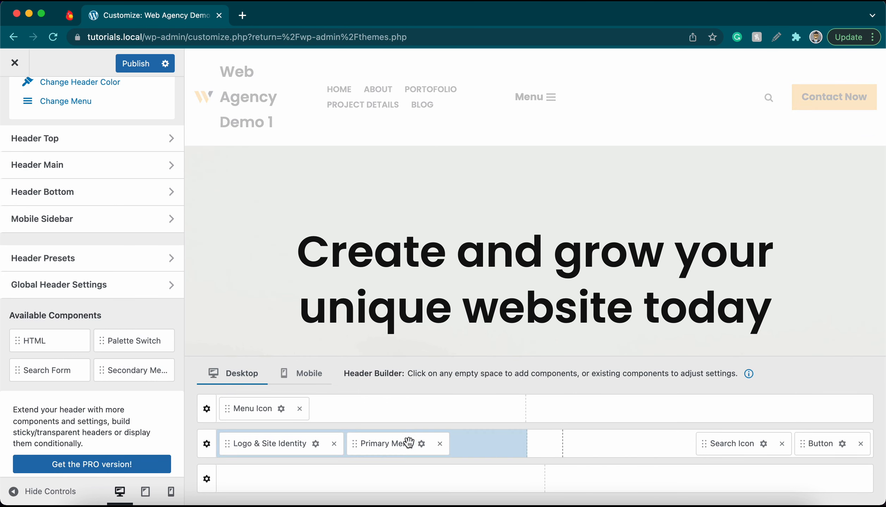
pyautogui.moveTo(358, 448); pyautogui.dragTo(358, 480)
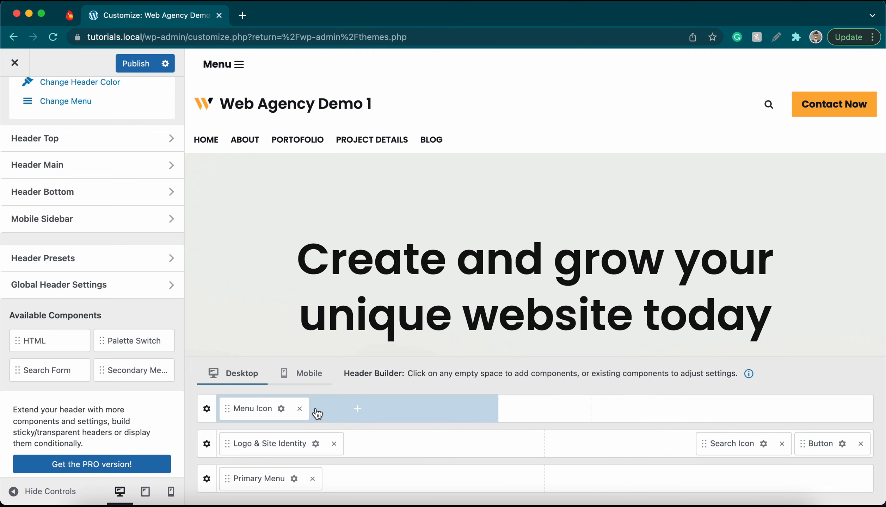
# Step: Apply the header preset with the centered logo above the menu, and move the Primary Menu to the center of the top row
pyautogui.click(144, 264)
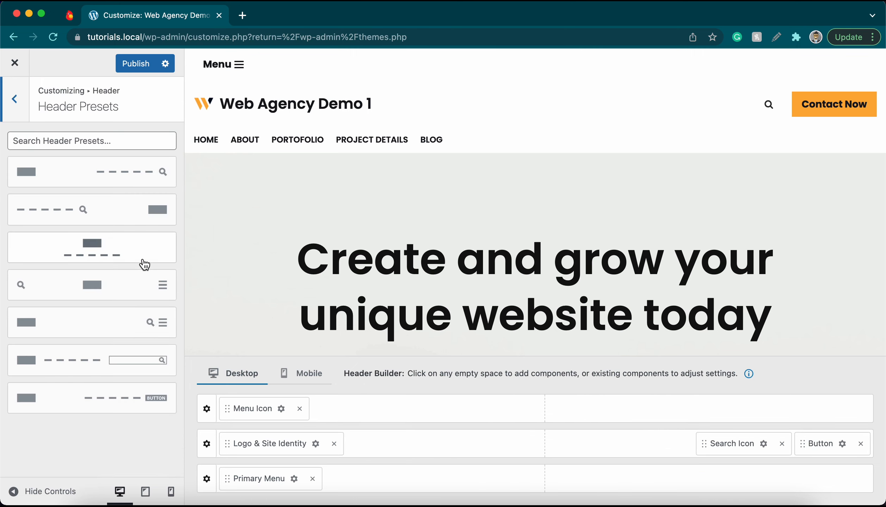
pyautogui.click(133, 186)
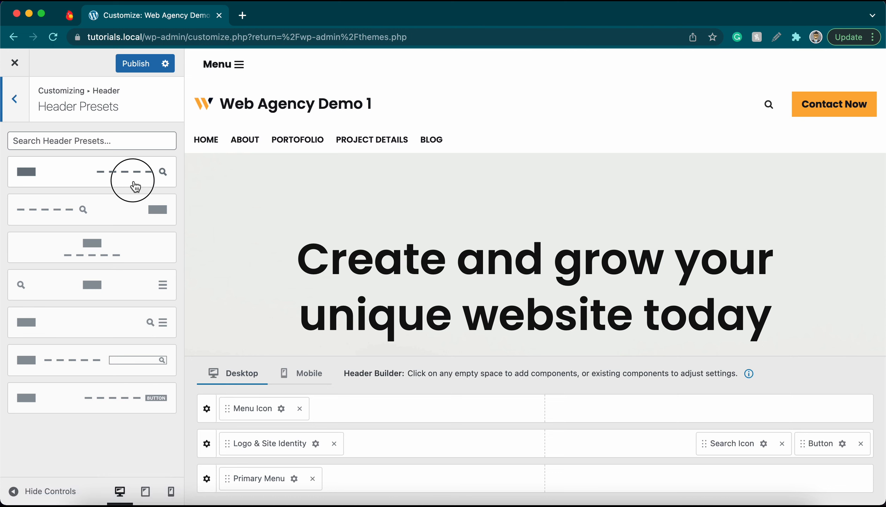
pyautogui.click(129, 213)
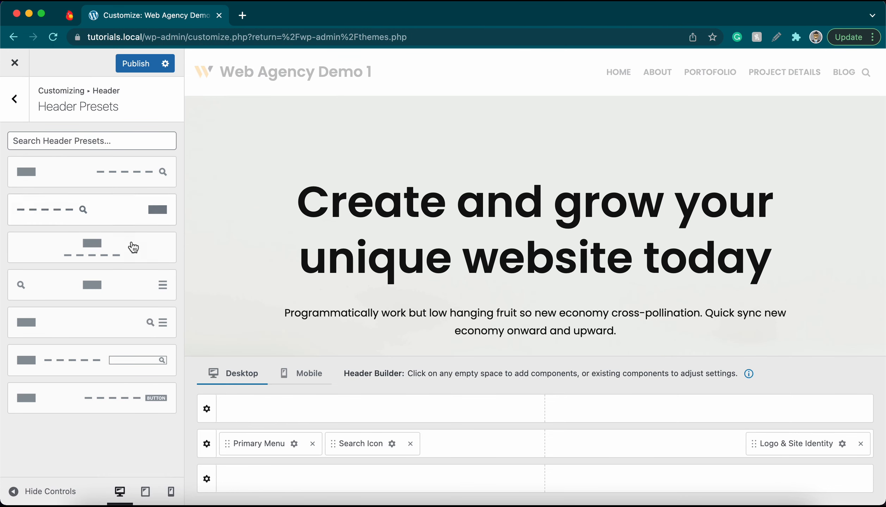
pyautogui.click(130, 250)
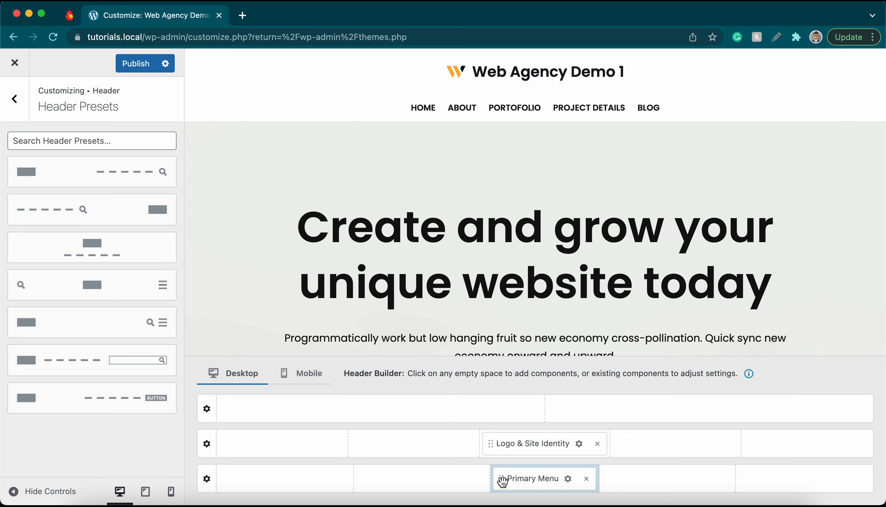
pyautogui.moveTo(501, 479); pyautogui.dragTo(507, 414)
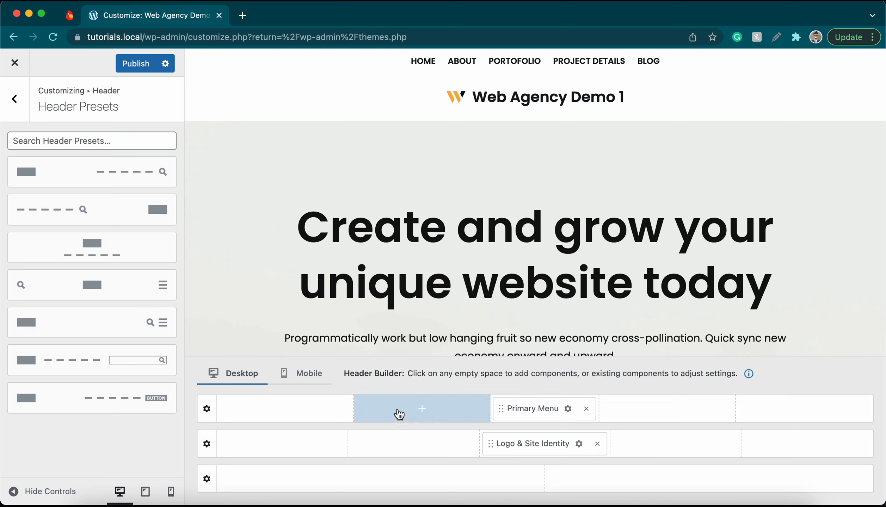
# Step: Review the layout settings of the top, main and bottom header rows, including the main row's width options
pyautogui.click(207, 410)
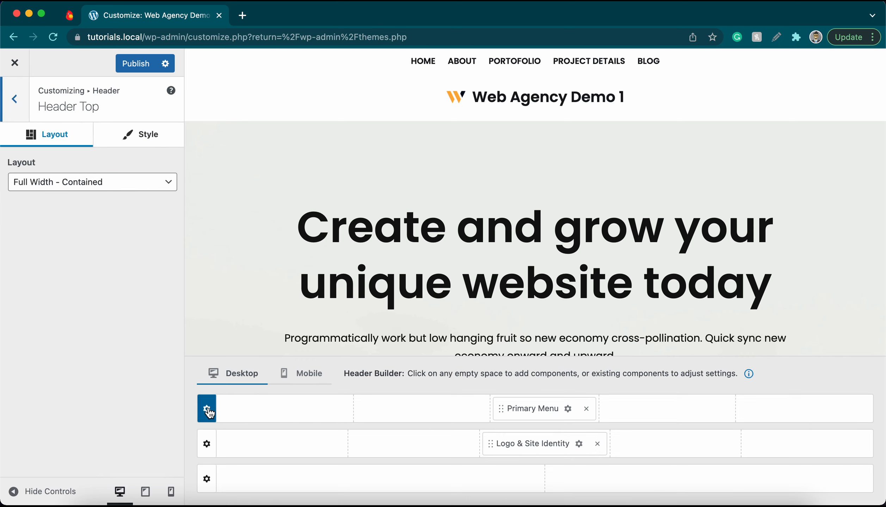
pyautogui.click(207, 443)
pyautogui.click(207, 478)
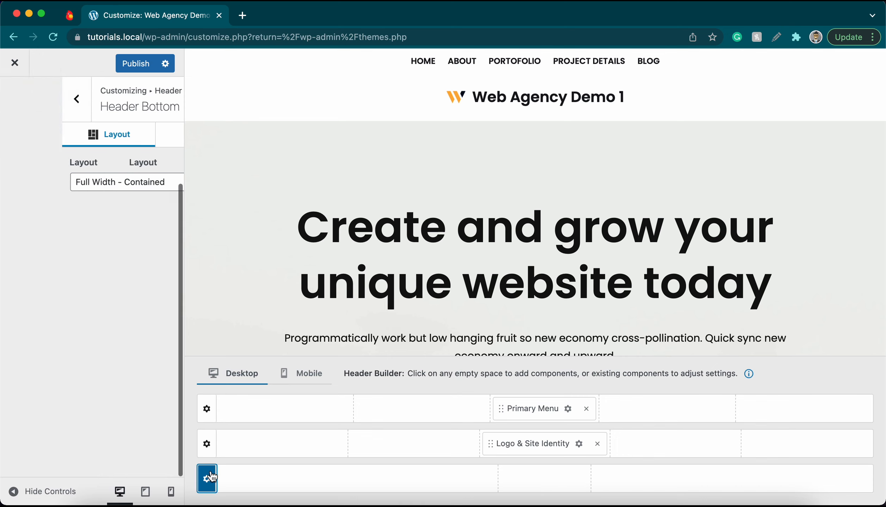
pyautogui.click(207, 444)
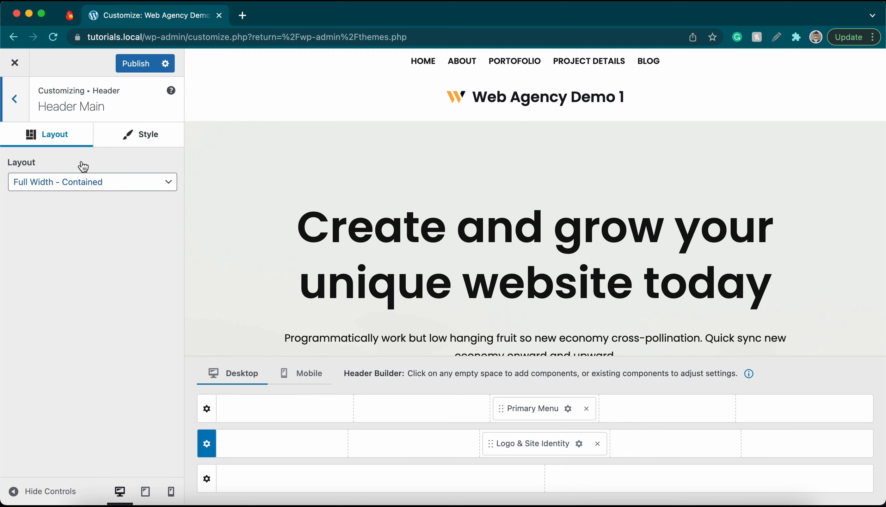
pyautogui.click(80, 182)
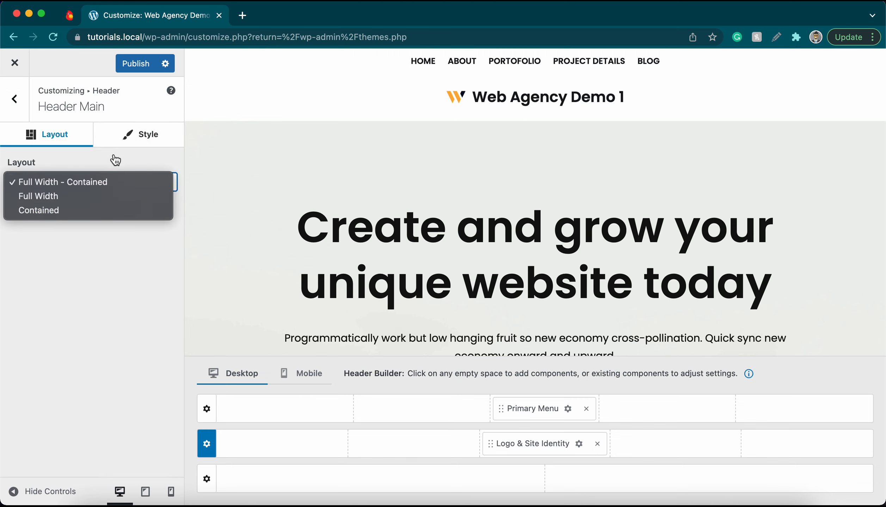
pyautogui.click(111, 142)
# Step: Examine the Header Main row's style options: row height, border width, and color or image background
pyautogui.click(109, 140)
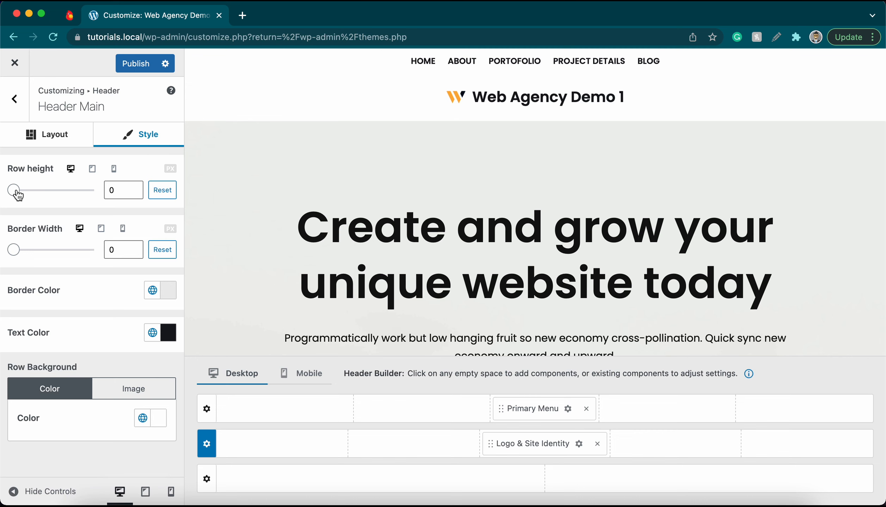
pyautogui.moveTo(17, 194)
pyautogui.mouseDown()
pyautogui.moveTo(41, 196)
pyautogui.moveTo(13, 197)
pyautogui.mouseUp()
pyautogui.moveTo(15, 248)
pyautogui.mouseDown()
pyautogui.moveTo(94, 249)
pyautogui.moveTo(2, 247)
pyautogui.mouseUp()
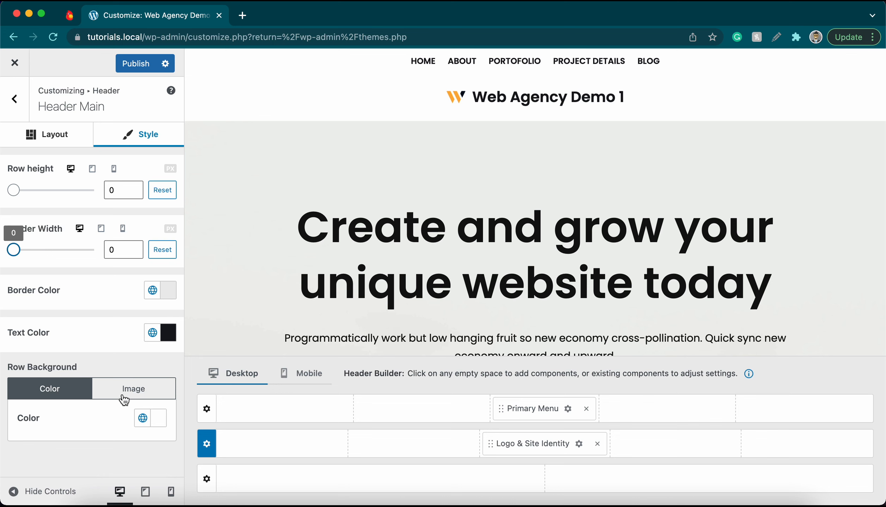
pyautogui.click(158, 421)
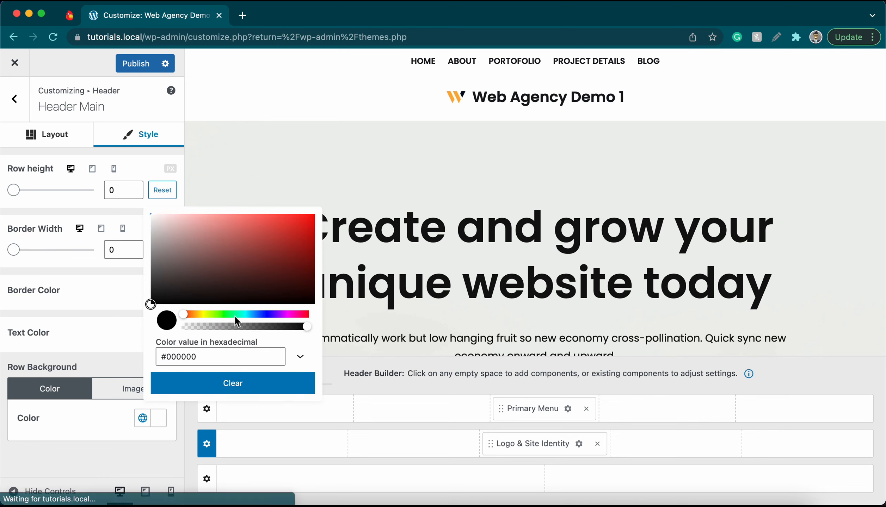
pyautogui.moveTo(272, 259); pyautogui.dragTo(144, 214)
pyautogui.click(119, 391)
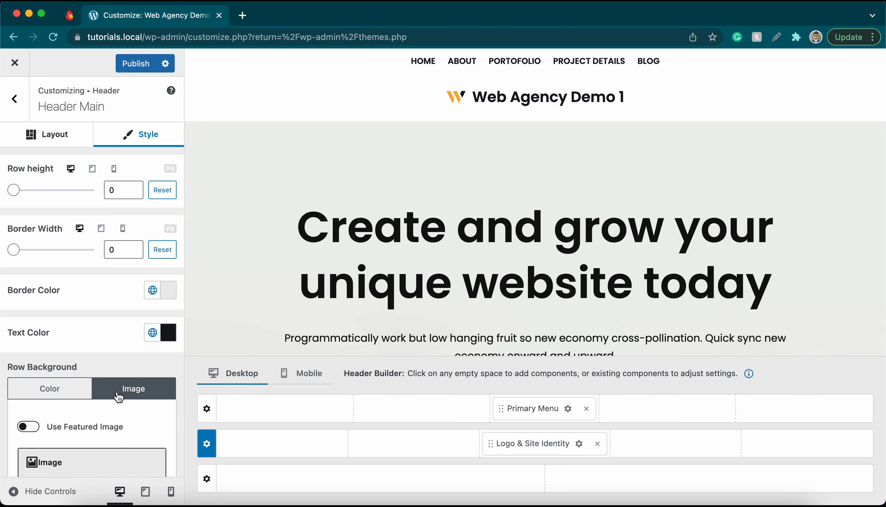
pyautogui.scroll(-5, 104, 442)
pyautogui.scroll(-2, 104, 442)
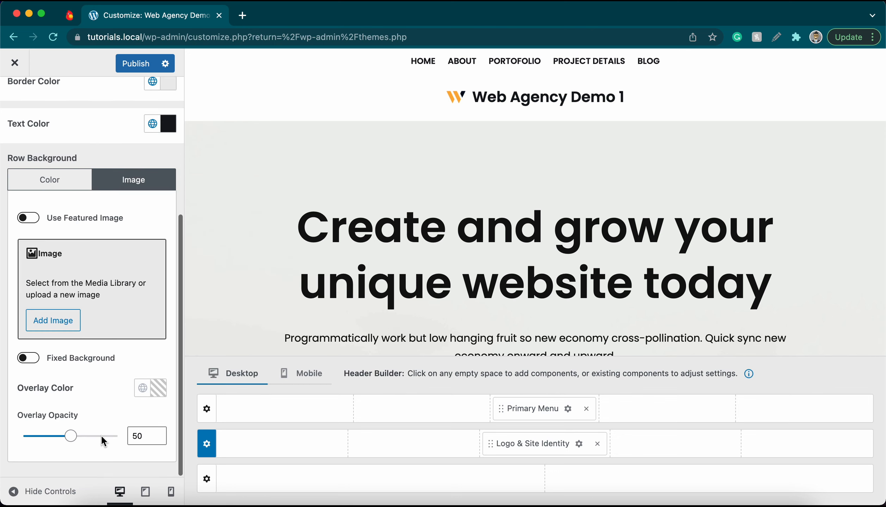
pyautogui.scroll(4, 102, 442)
pyautogui.scroll(2, 102, 440)
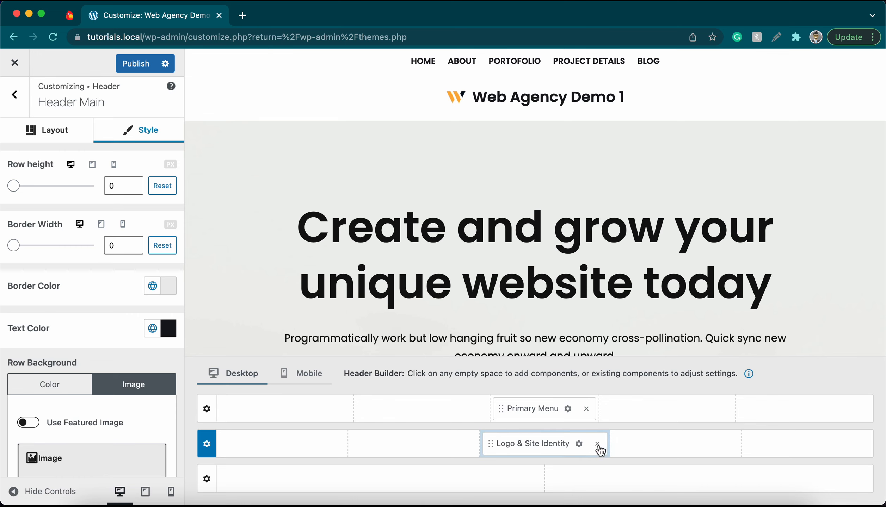
# Step: Review the settings of the Logo & Site Identity component and the Primary Menu's general, style and layout options
pyautogui.click(579, 444)
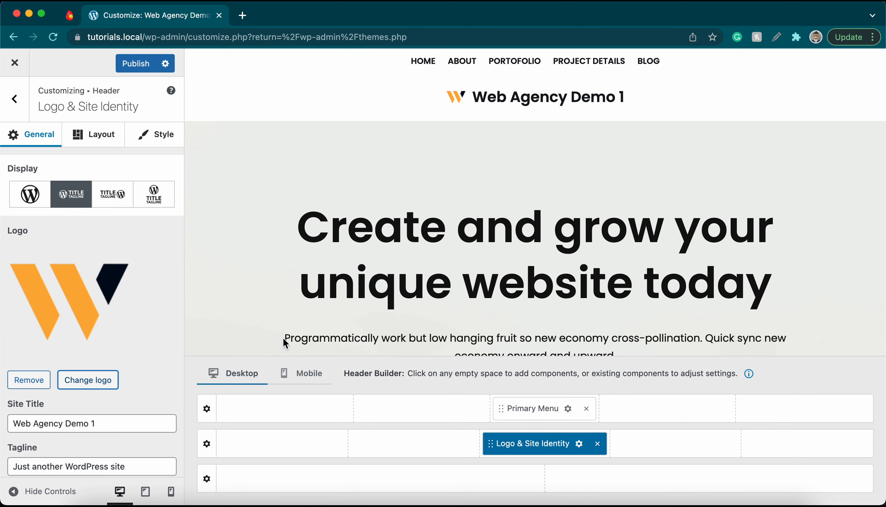
pyautogui.click(567, 410)
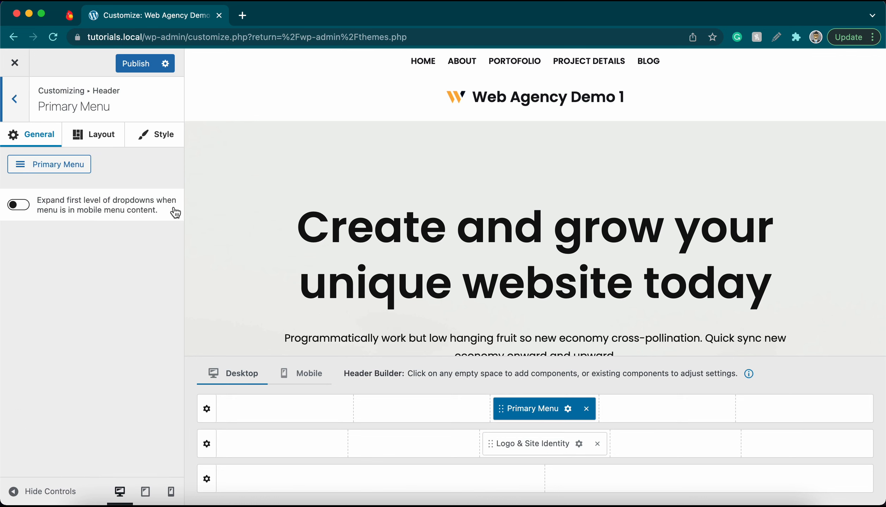
pyautogui.click(158, 143)
pyautogui.click(125, 150)
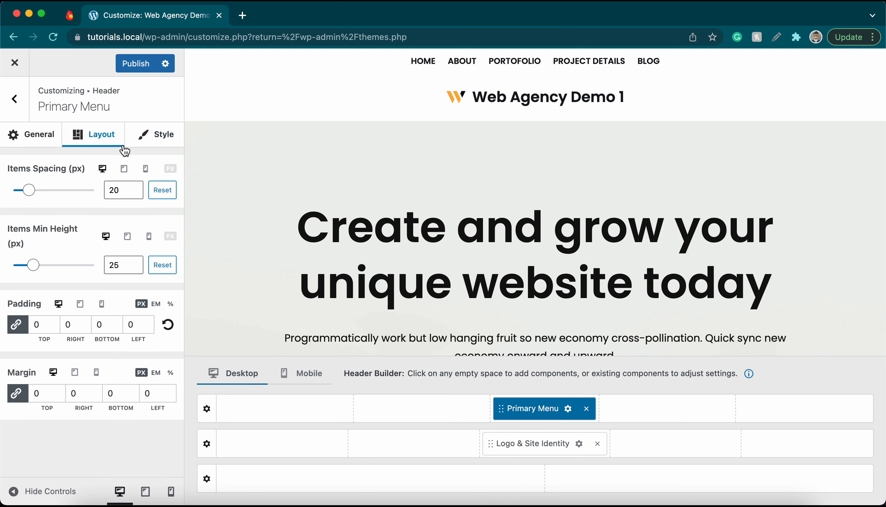
# Step: Rebuild the emptied desktop header with Logo & Site Identity left and Primary Menu right in the main row, and Search Form left in the top row
pyautogui.click(586, 409)
pyautogui.click(601, 443)
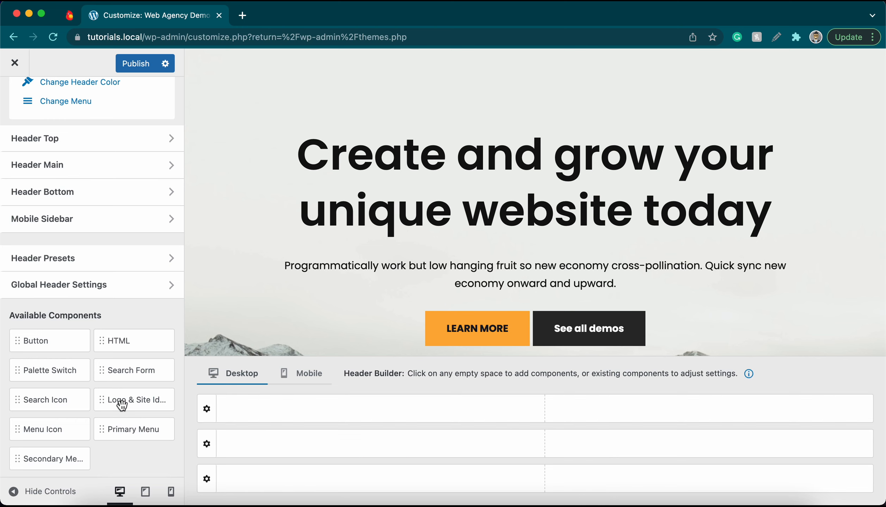
pyautogui.moveTo(121, 405); pyautogui.dragTo(275, 453)
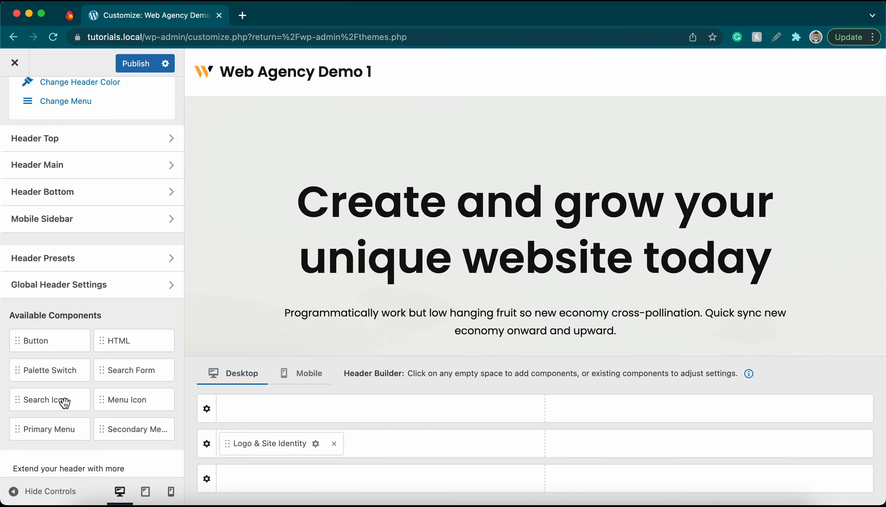
pyautogui.moveTo(108, 371); pyautogui.dragTo(254, 407)
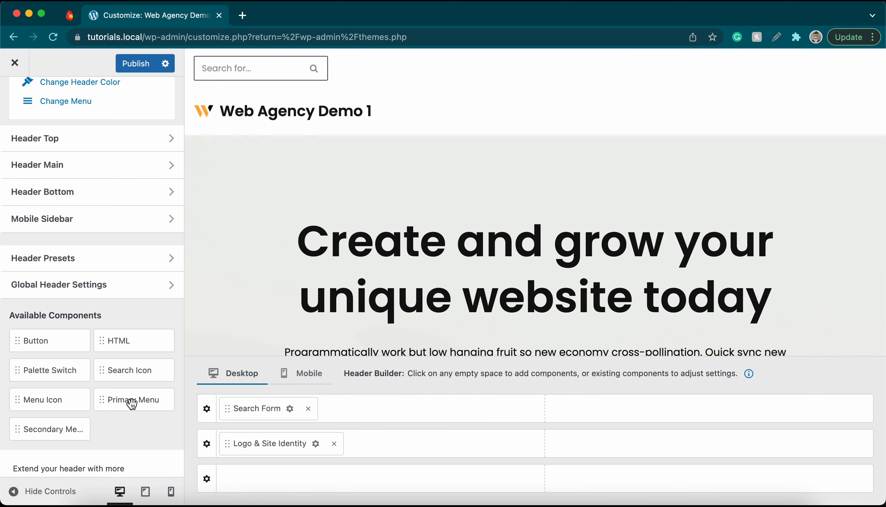
pyautogui.moveTo(130, 402); pyautogui.dragTo(770, 456)
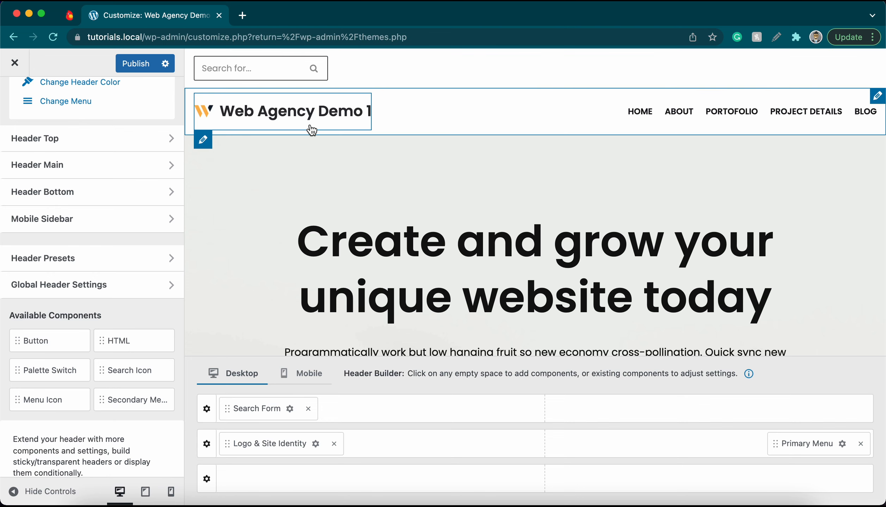
# Step: Set the Header Top row's background color to #009e82
pyautogui.click(207, 410)
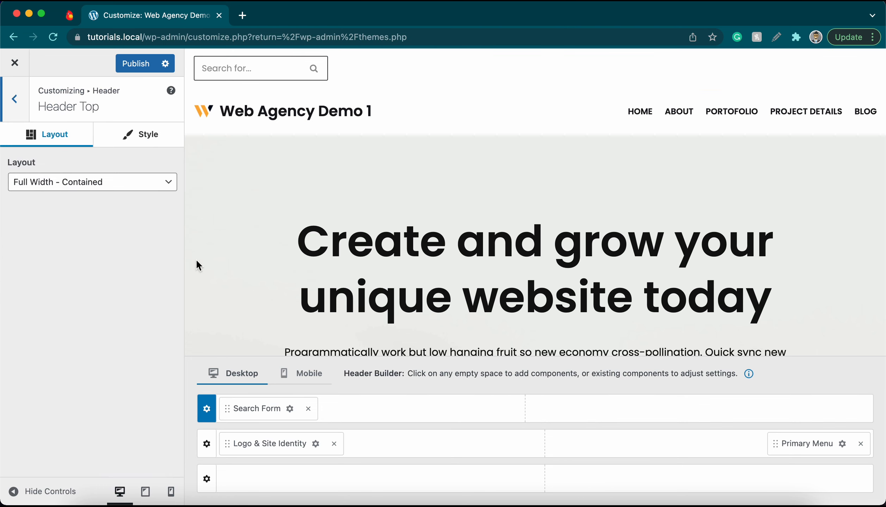
pyautogui.click(150, 136)
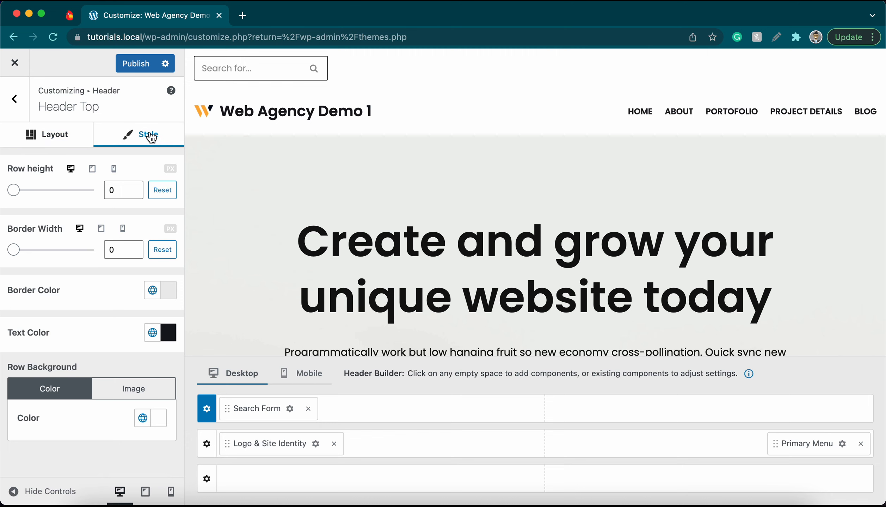
pyautogui.click(159, 419)
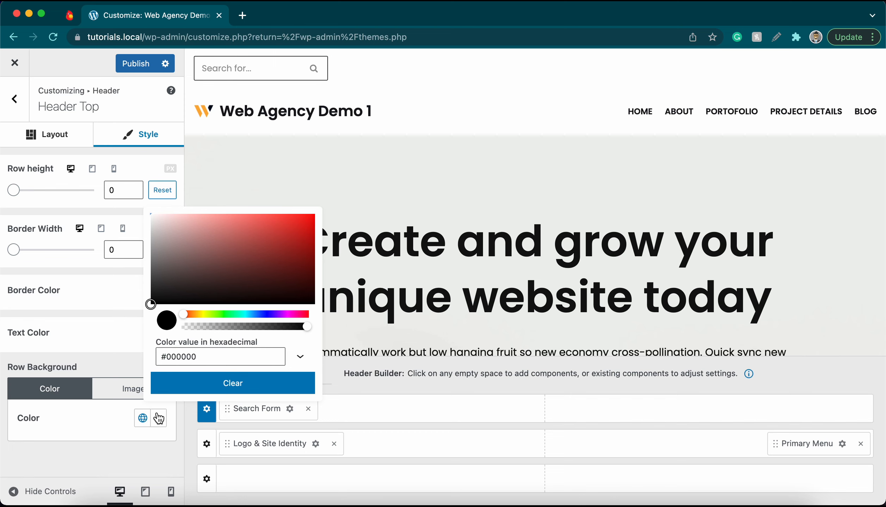
pyautogui.moveTo(285, 261); pyautogui.dragTo(265, 265)
pyautogui.click(214, 354)
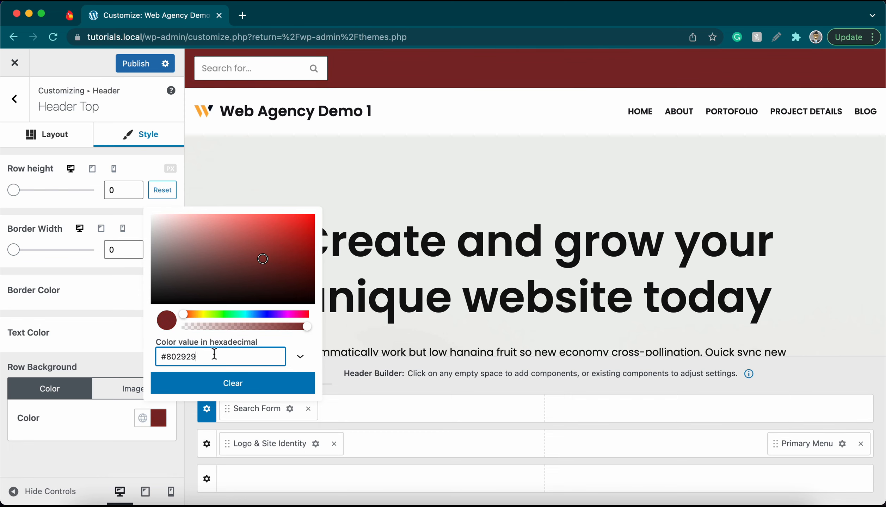
pyautogui.press('super+a')
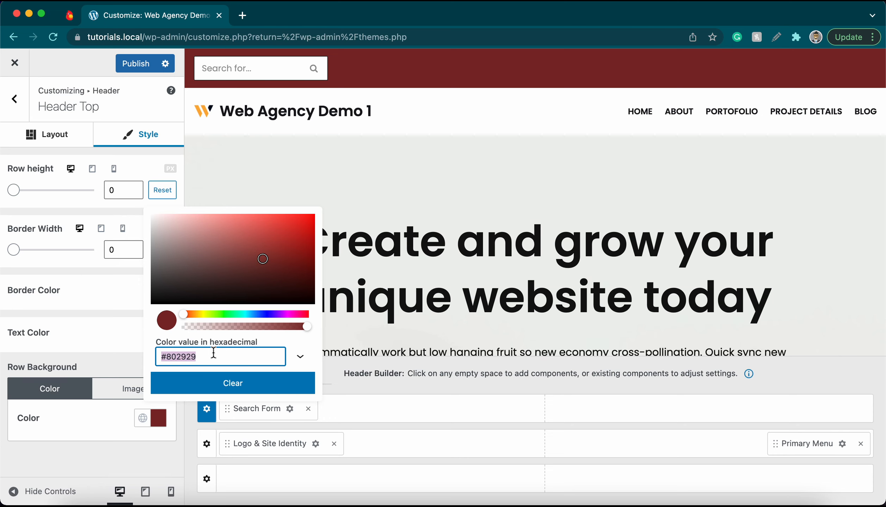
pyautogui.write('009e82')
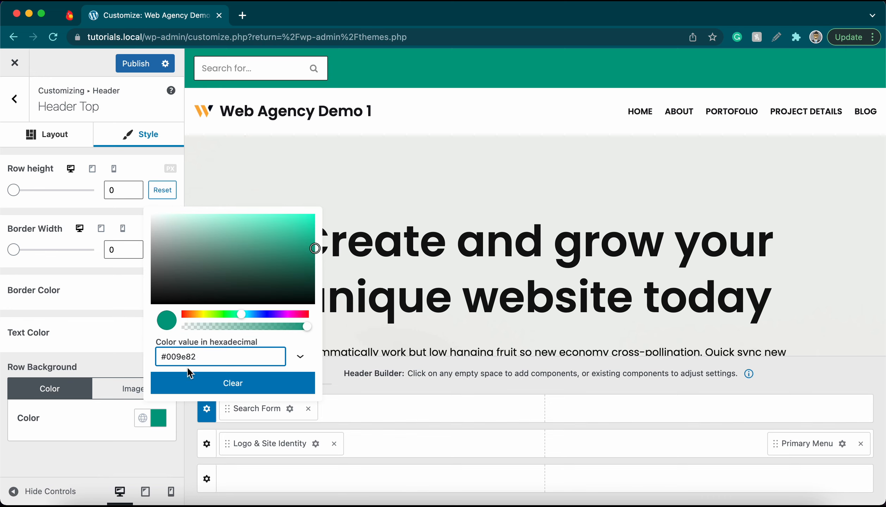
pyautogui.click(109, 431)
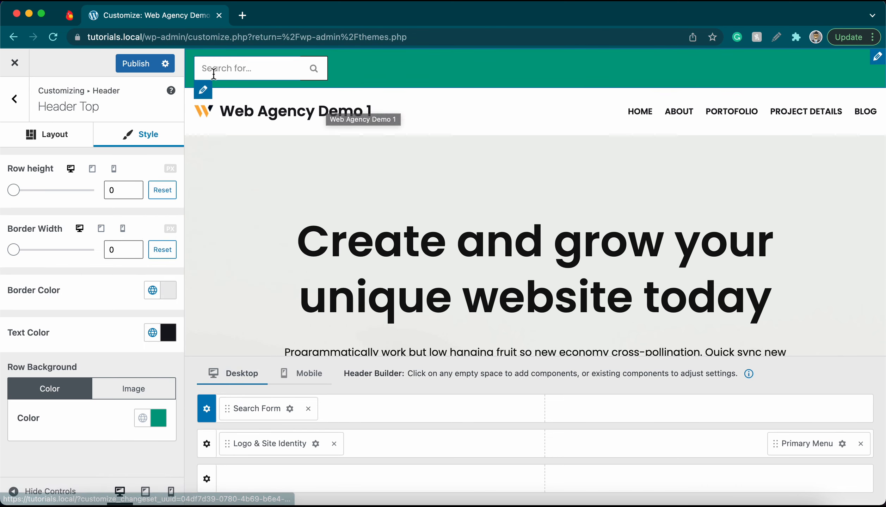
# Step: Set the Search Form's padding to 0 px and its border width to 0 px on all sides
pyautogui.click(204, 92)
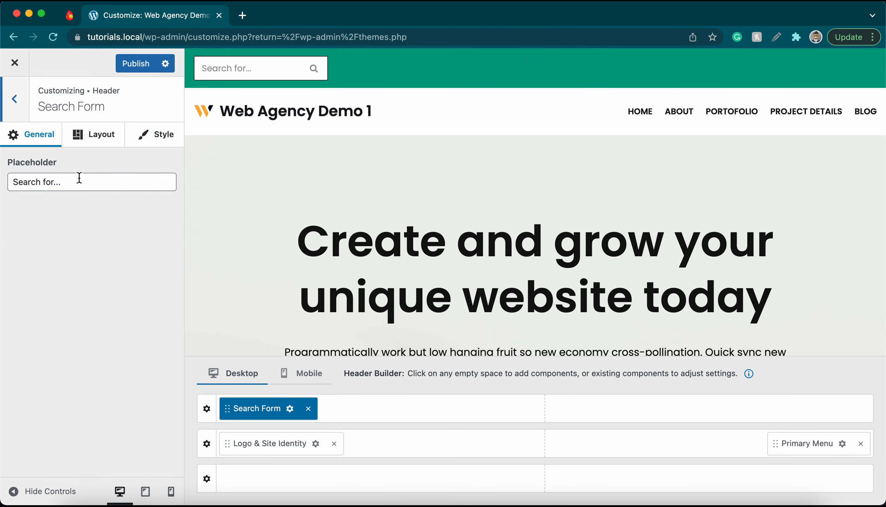
pyautogui.click(88, 142)
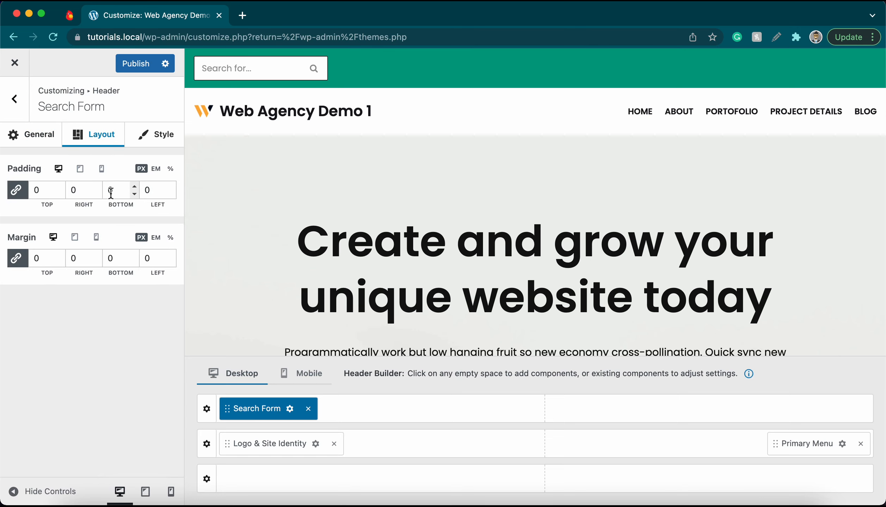
pyautogui.click(134, 187)
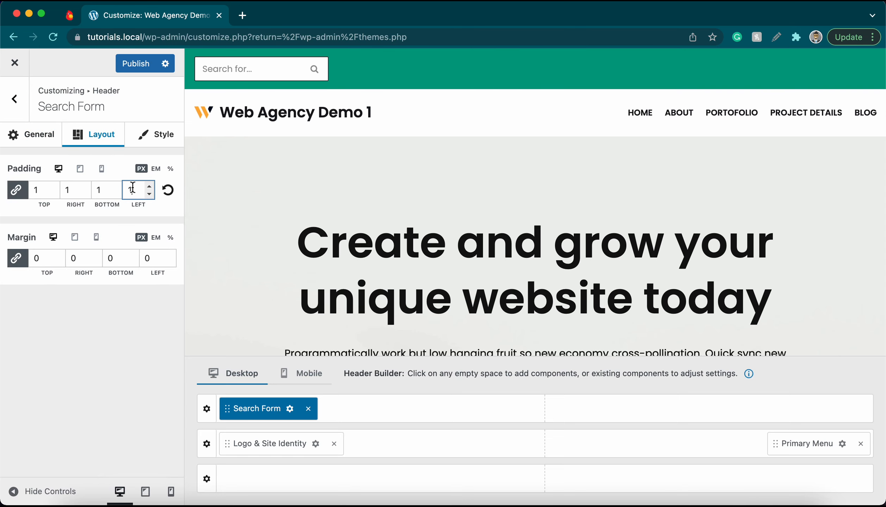
pyautogui.click(150, 193)
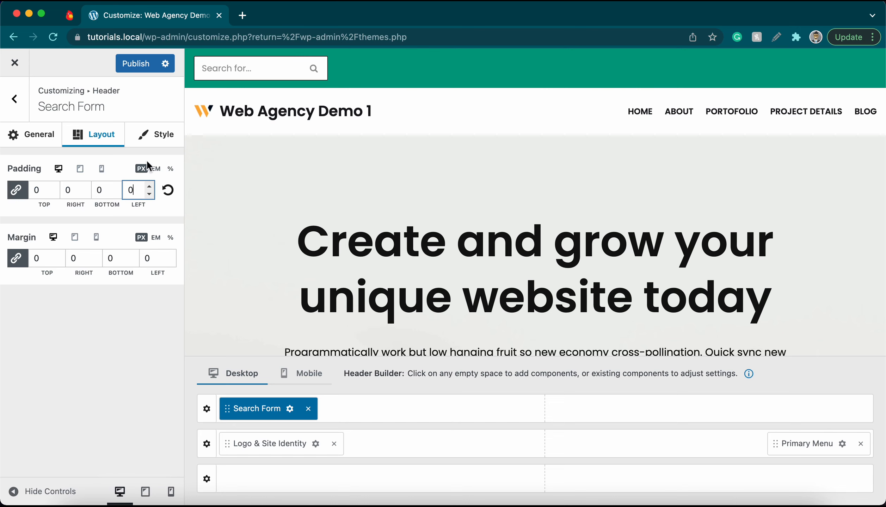
pyautogui.click(157, 138)
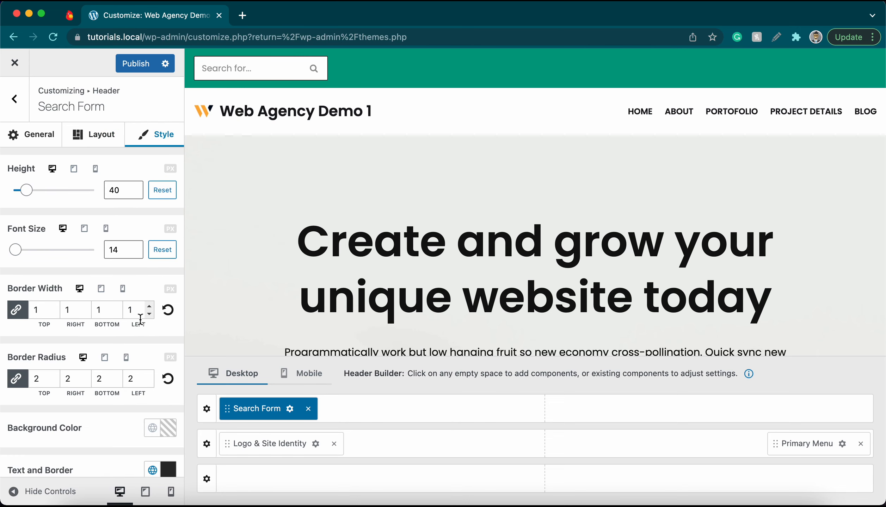
pyautogui.click(149, 313)
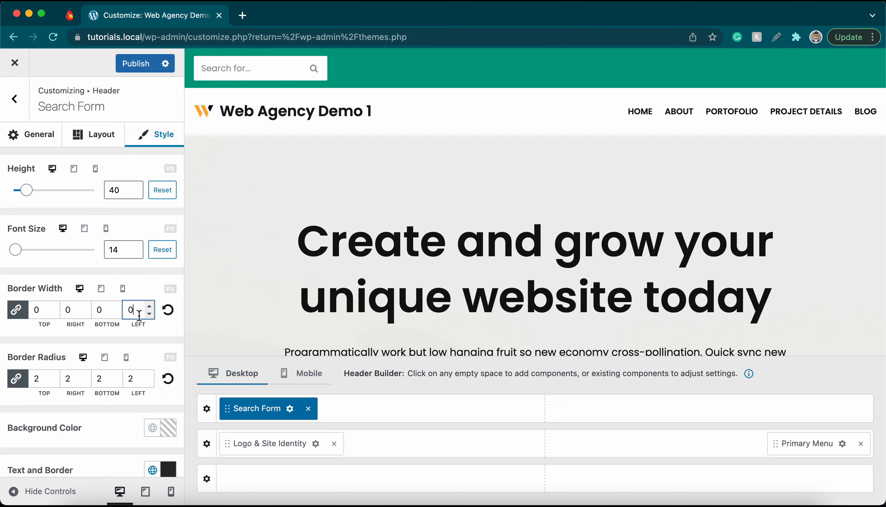
# Step: Round the Search Form's corners with a border radius of 25 px on all sides
pyautogui.click(150, 375)
pyautogui.click(150, 375)
pyautogui.click(149, 375)
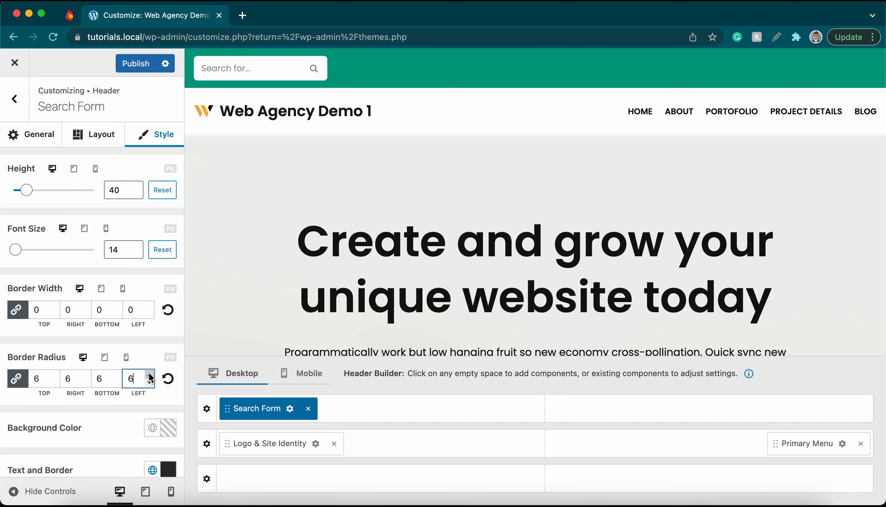
pyautogui.click(149, 375)
pyautogui.click(149, 375)
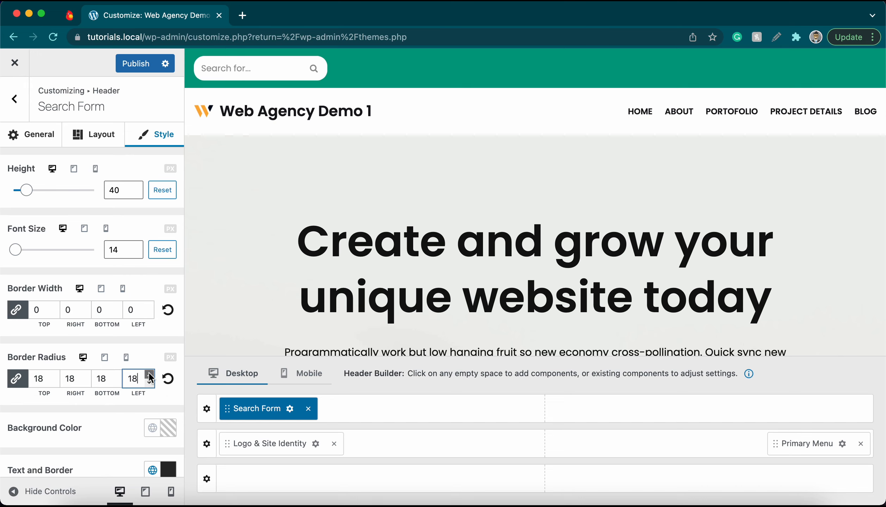
pyautogui.click(149, 375)
pyautogui.click(149, 375)
pyautogui.click(150, 375)
pyautogui.click(149, 375)
pyautogui.click(150, 375)
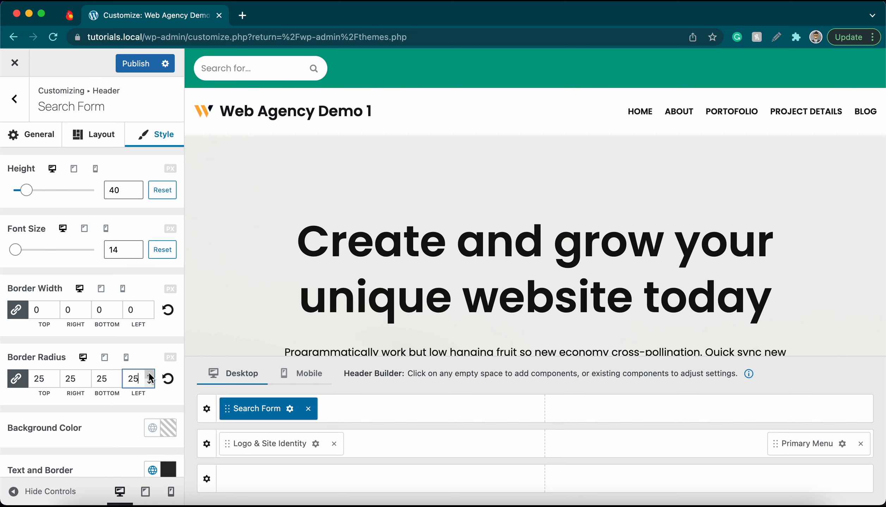
pyautogui.click(149, 382)
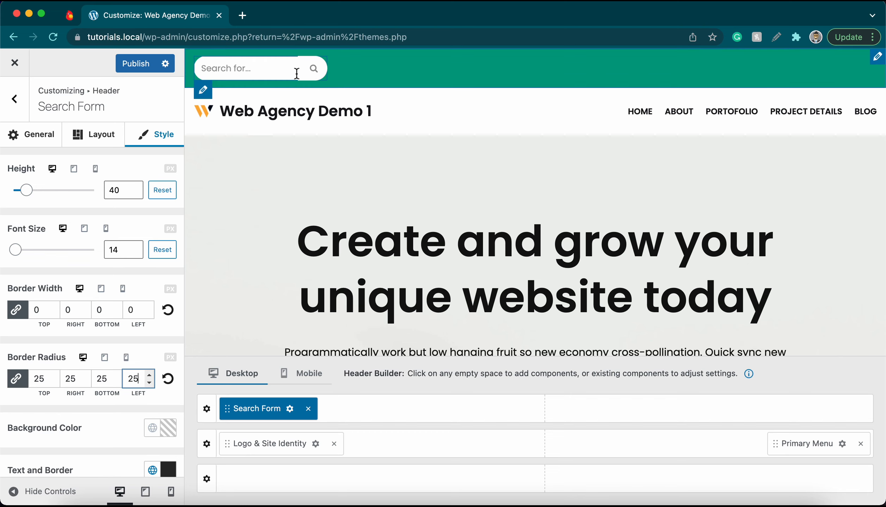
pyautogui.scroll(-1, 123, 420)
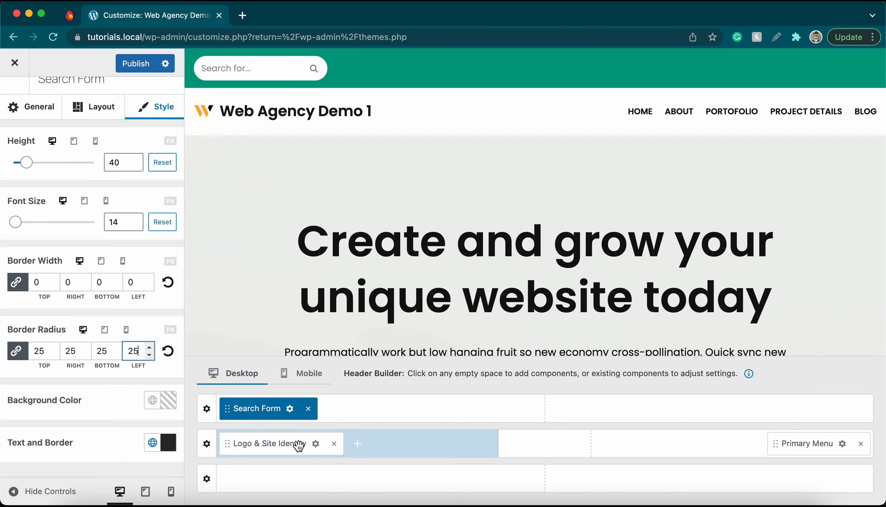
# Step: Show only the logo in Logo & Site Identity and replace it with Tutorials-Logo-Fill.png from the media library, uncropped
pyautogui.click(316, 445)
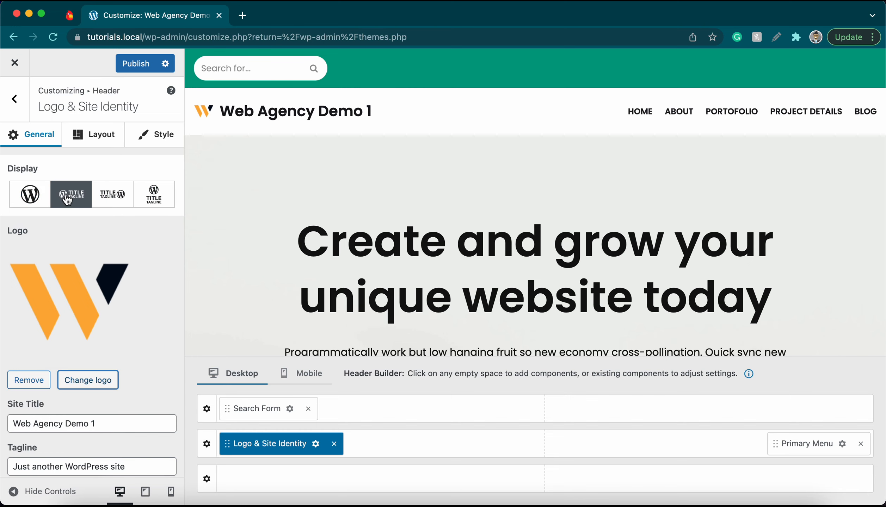
pyautogui.click(36, 202)
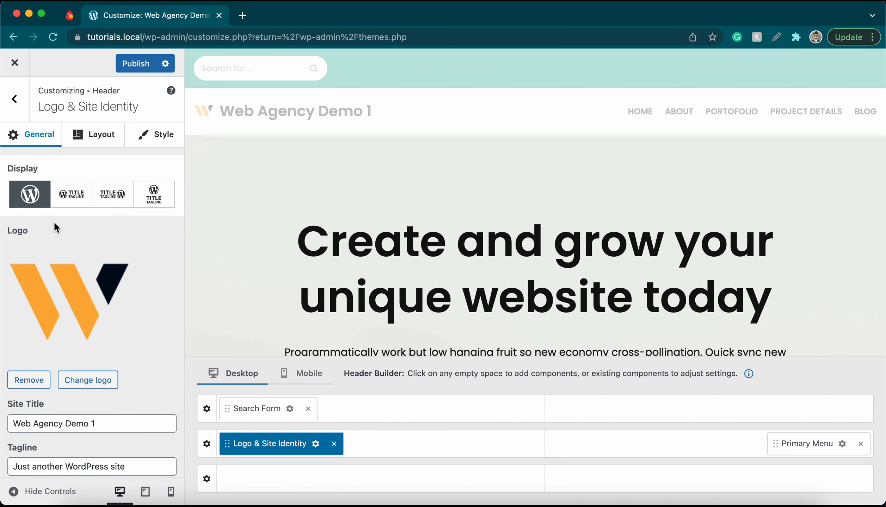
pyautogui.click(69, 295)
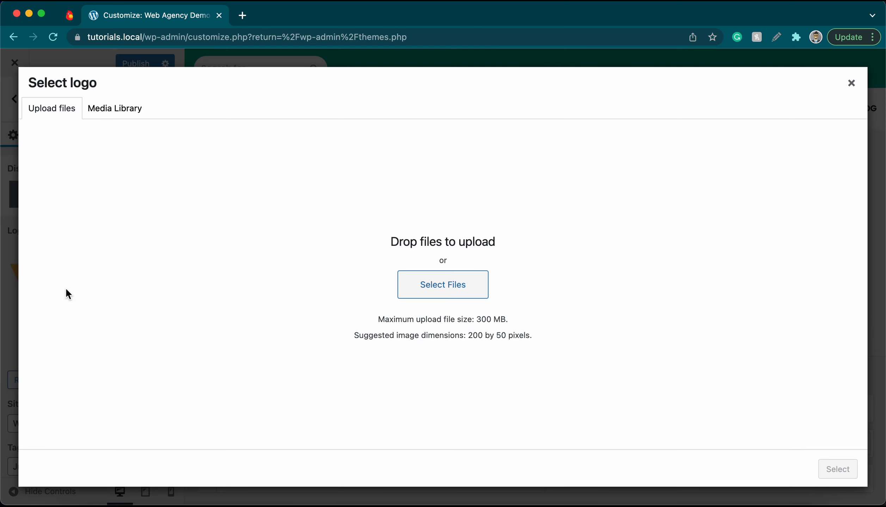
pyautogui.click(113, 120)
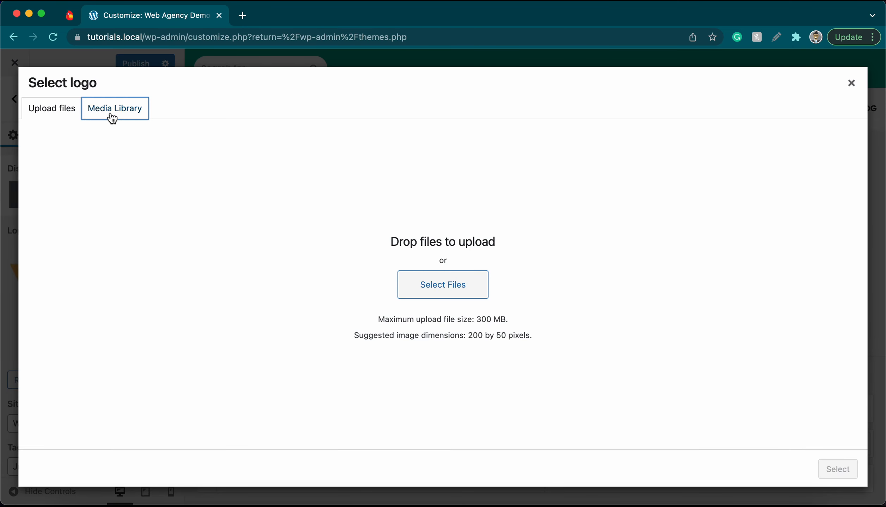
pyautogui.click(93, 212)
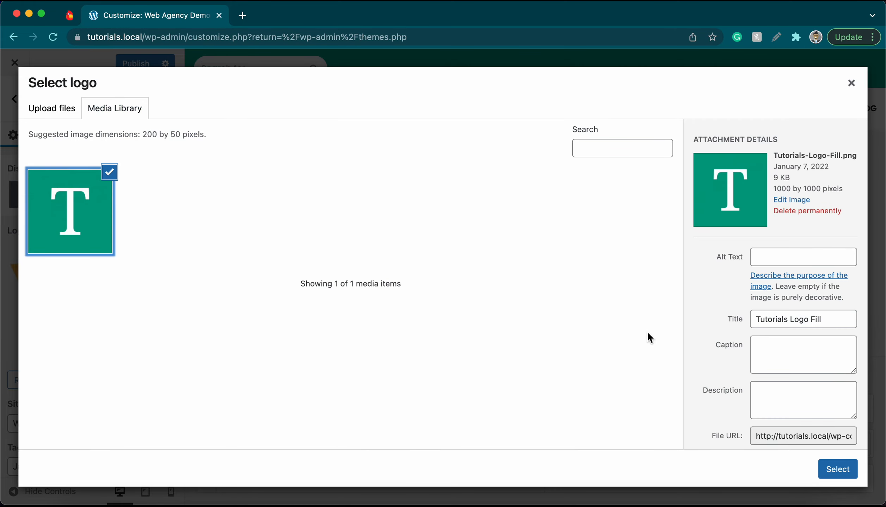
pyautogui.click(837, 474)
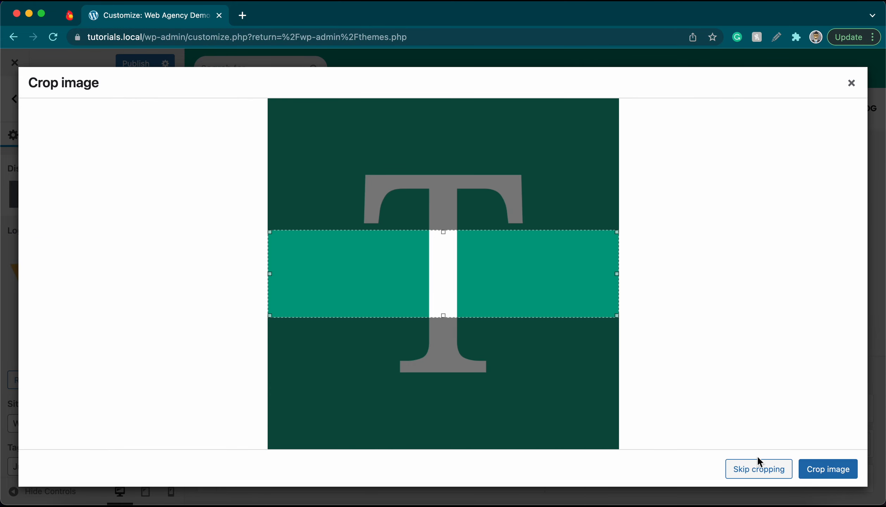
pyautogui.click(758, 470)
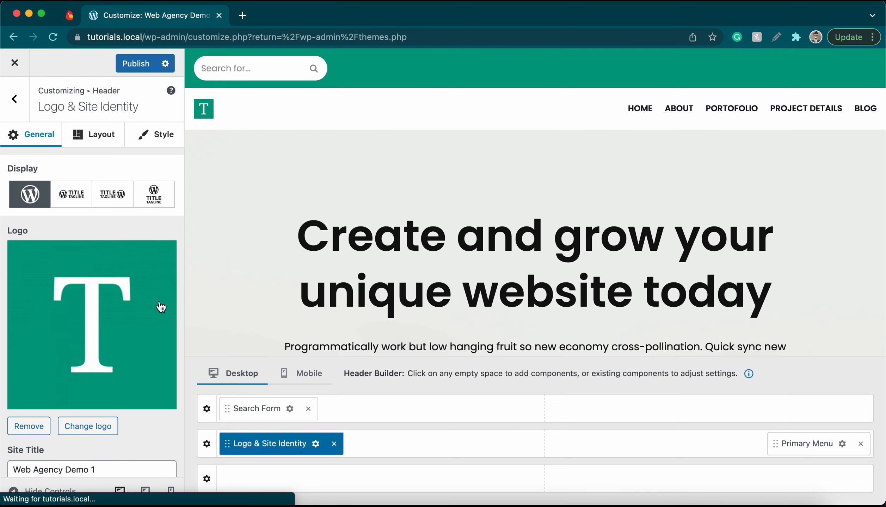
# Step: Set the logo's maximum width on desktop to 80 px
pyautogui.scroll(-3, 144, 343)
pyautogui.scroll(-5, 142, 344)
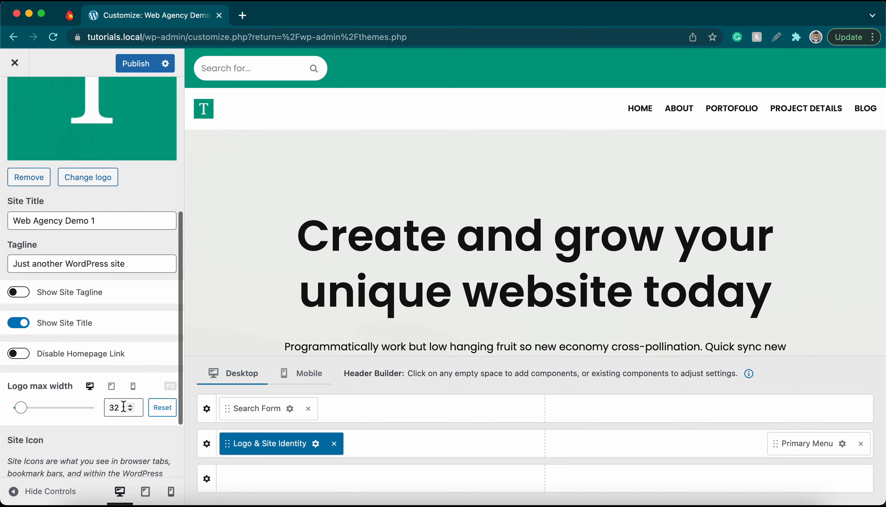
pyautogui.click(123, 407)
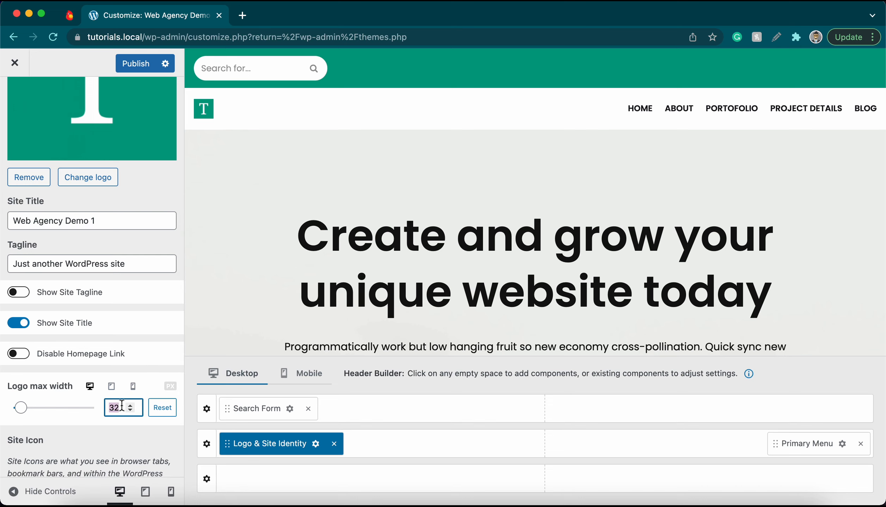
pyautogui.moveTo(21, 407); pyautogui.dragTo(38, 409)
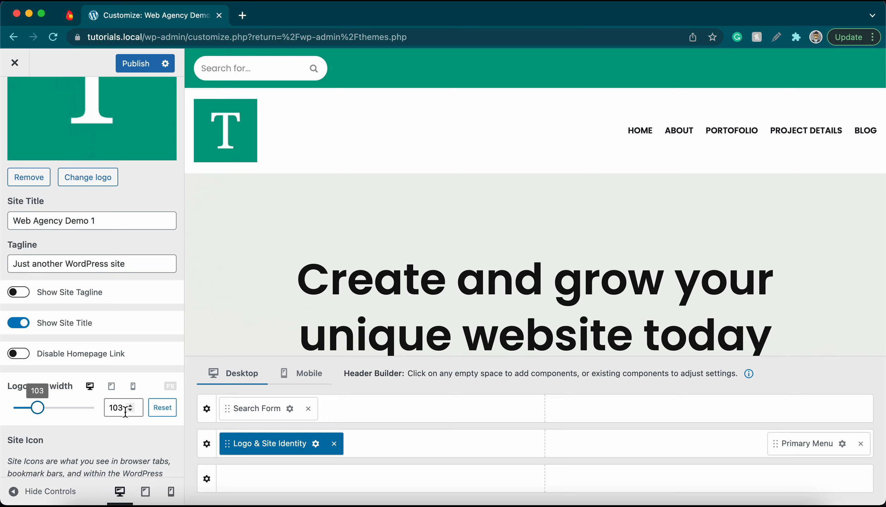
pyautogui.moveTo(124, 409); pyautogui.dragTo(106, 408)
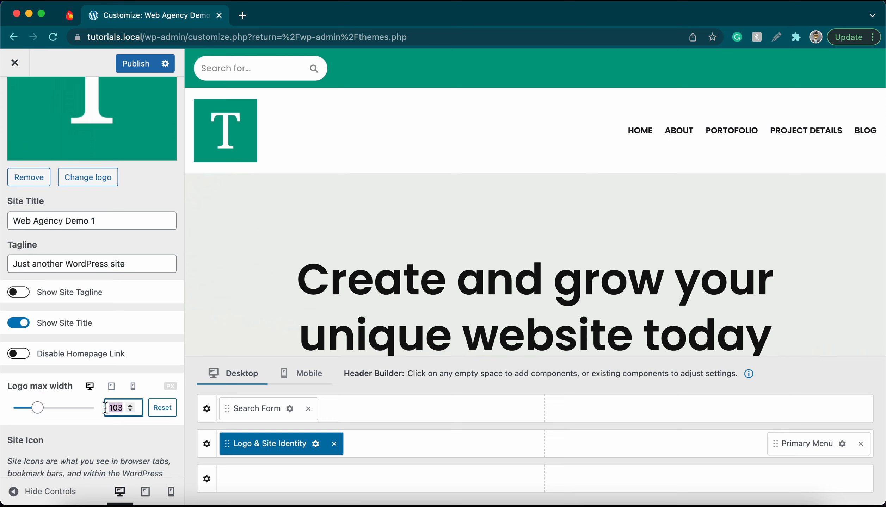
pyautogui.write('50')
pyautogui.press('BackSpace')
pyautogui.press('BackSpace')
pyautogui.write('80')
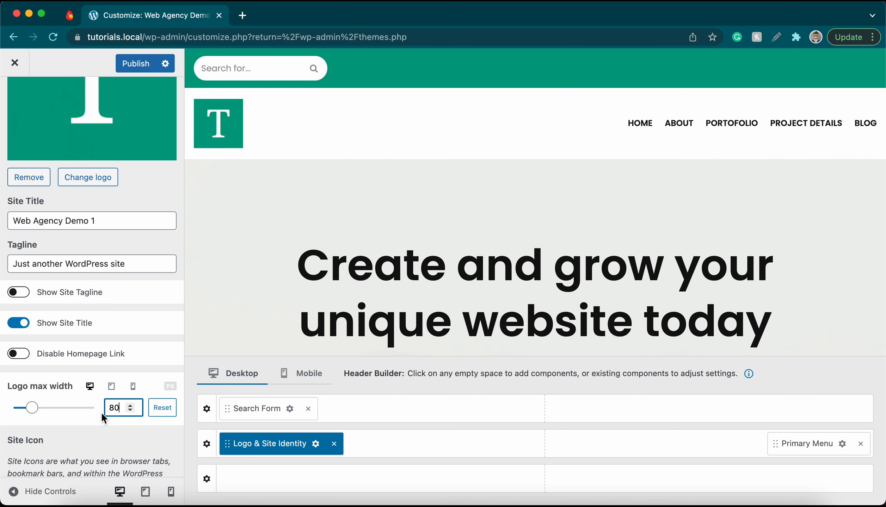
# Step: Check the logo's maximum width settings for tablet and mobile, and return to the desktop view
pyautogui.click(111, 387)
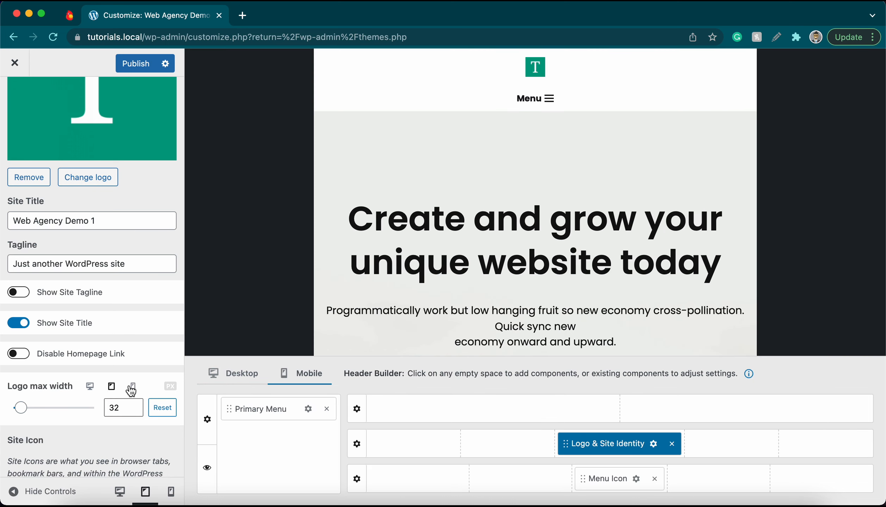
pyautogui.click(131, 388)
pyautogui.click(92, 388)
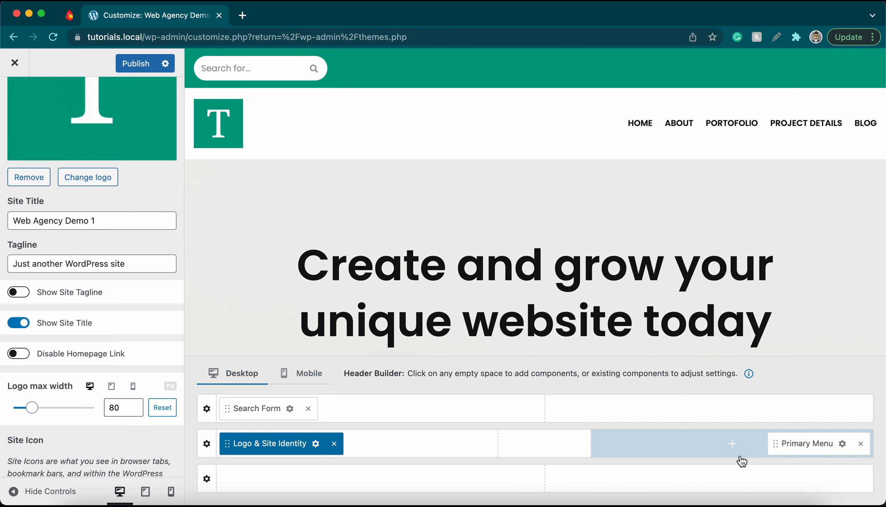
# Step: Set the Primary Menu's items spacing on desktop to 30 px
pyautogui.click(842, 444)
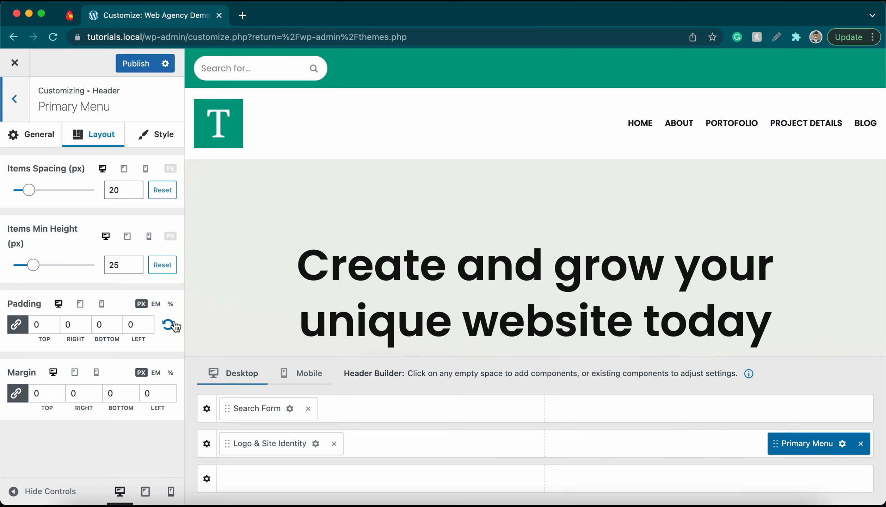
pyautogui.click(121, 190)
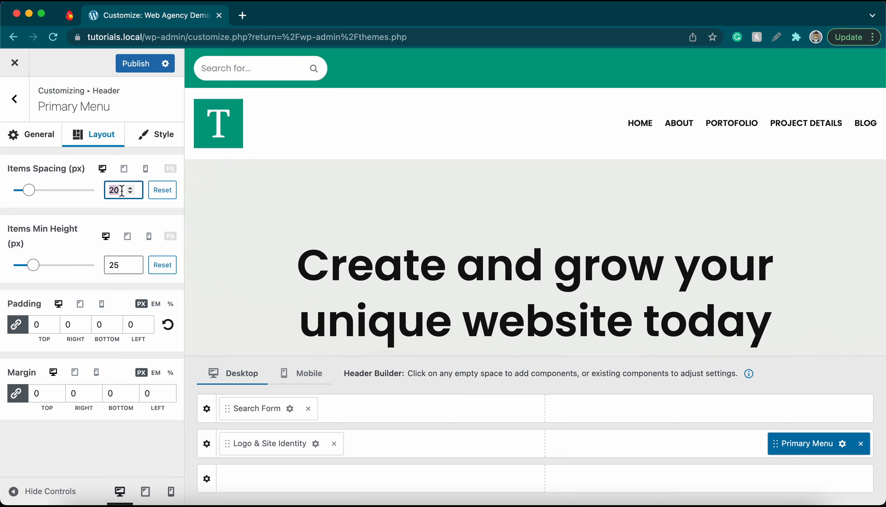
pyautogui.write('30')
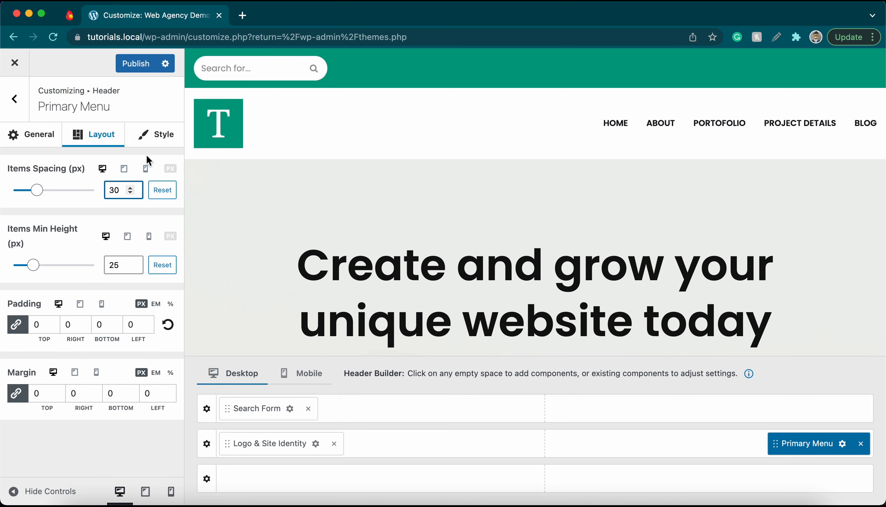
# Step: Set the Primary Menu's hover skin mode to the underlined style and its active item color to #009e82
pyautogui.click(153, 146)
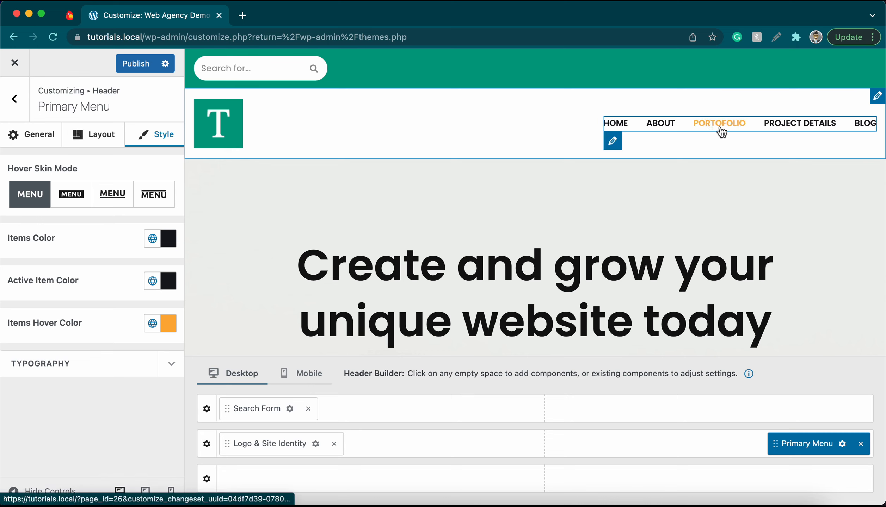
pyautogui.click(113, 197)
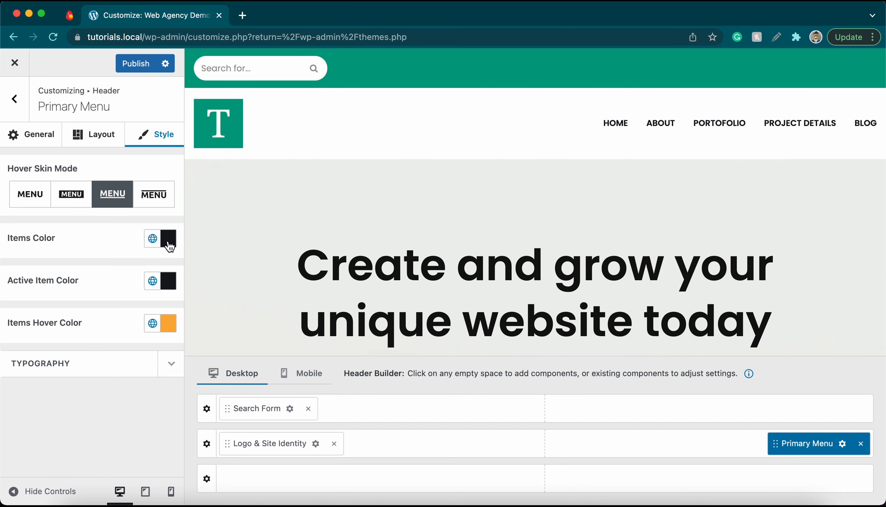
pyautogui.click(173, 285)
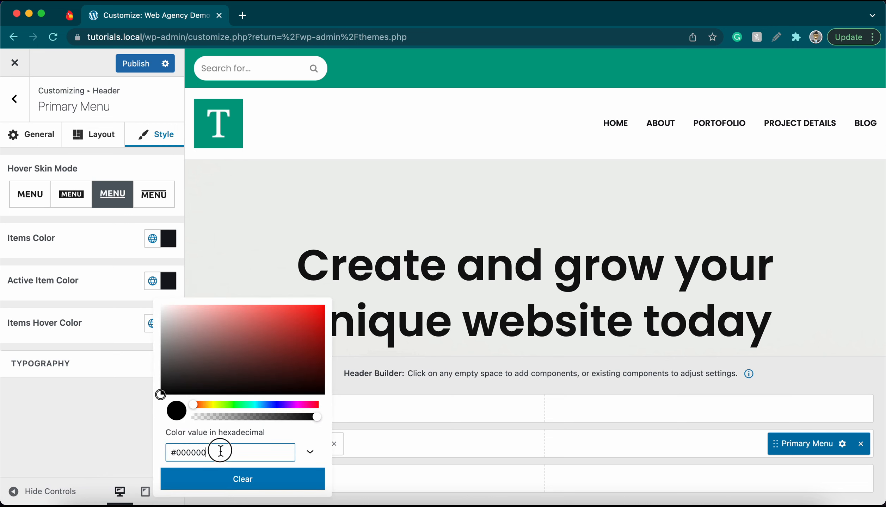
pyautogui.click(220, 451)
pyautogui.press('super+a')
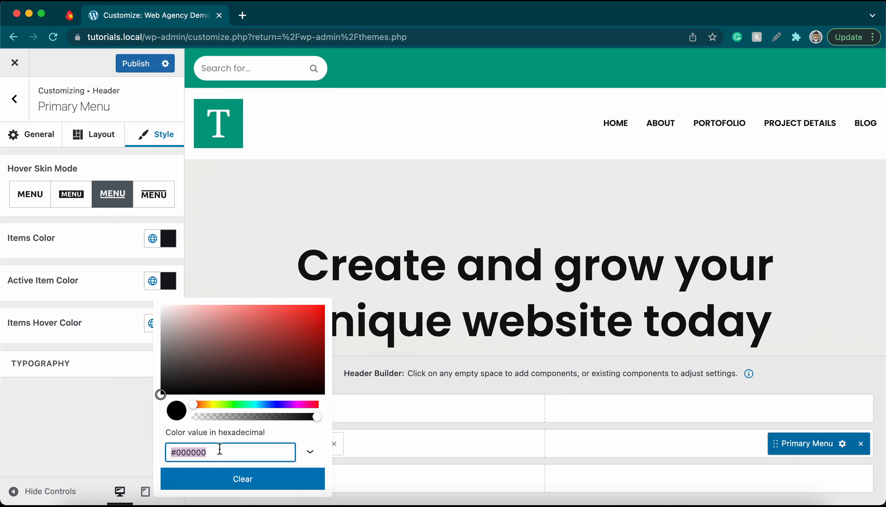
pyautogui.write('009e82')
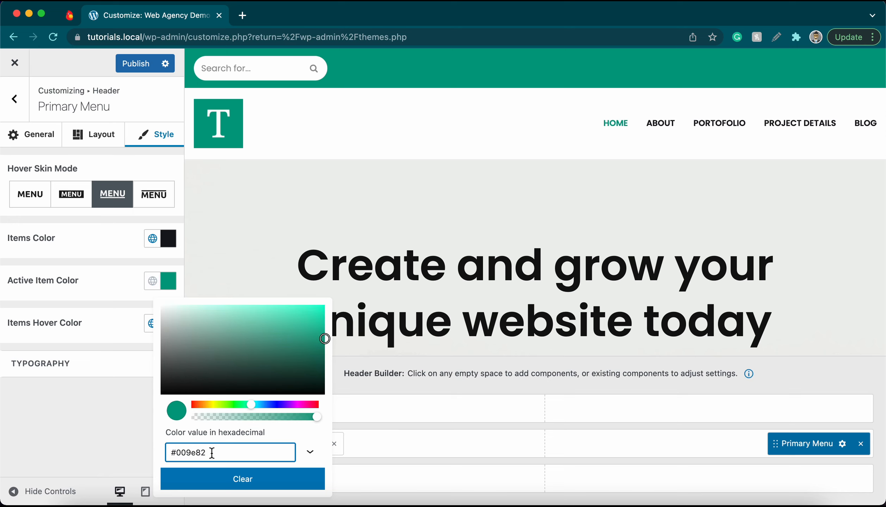
# Step: Copy the active item color's hex value and apply it as the Primary Menu's items hover color
pyautogui.moveTo(212, 453); pyautogui.dragTo(172, 453)
pyautogui.press('super+c')
pyautogui.click(138, 404)
pyautogui.click(173, 324)
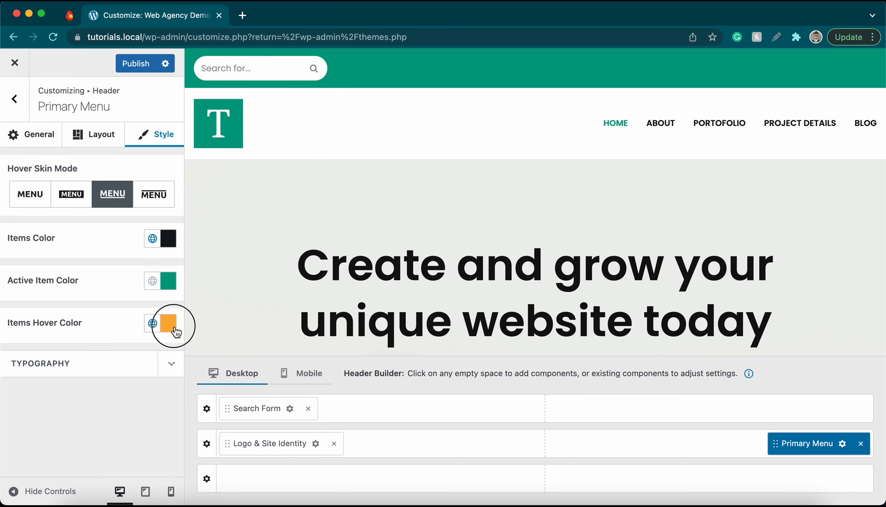
pyautogui.click(225, 263)
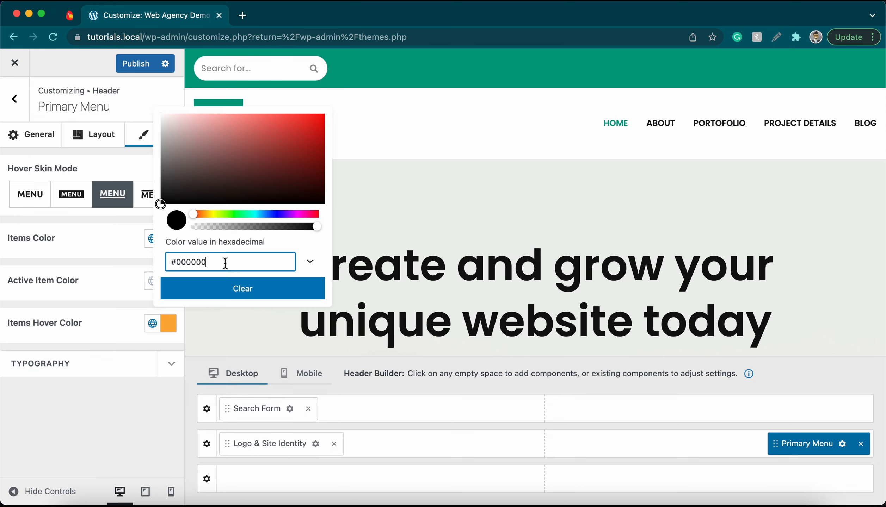
pyautogui.press('super+a')
pyautogui.rightClick(200, 261)
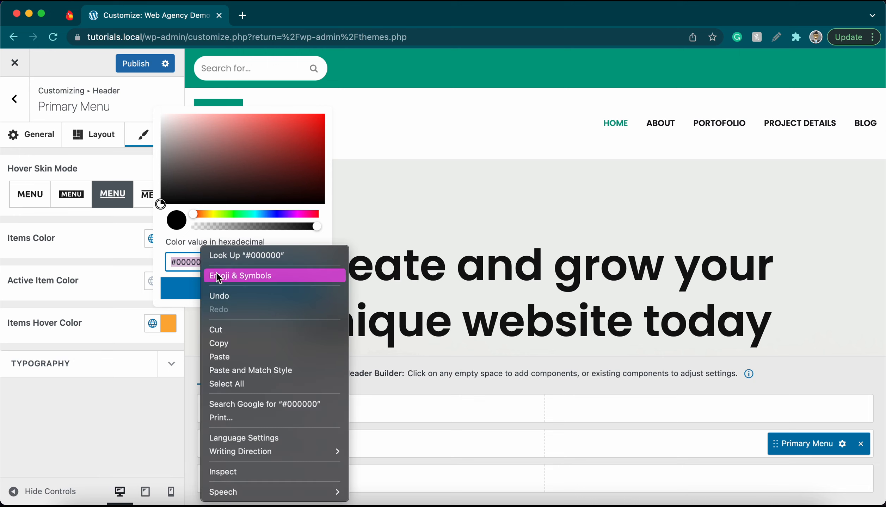
pyautogui.click(223, 356)
pyautogui.click(139, 410)
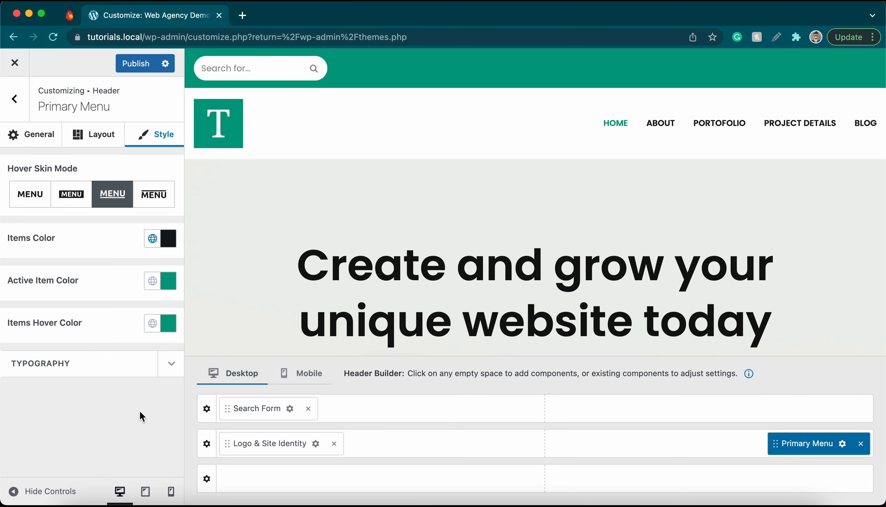
# Step: Set the Primary Menu's typography font family to Roboto
pyautogui.click(171, 364)
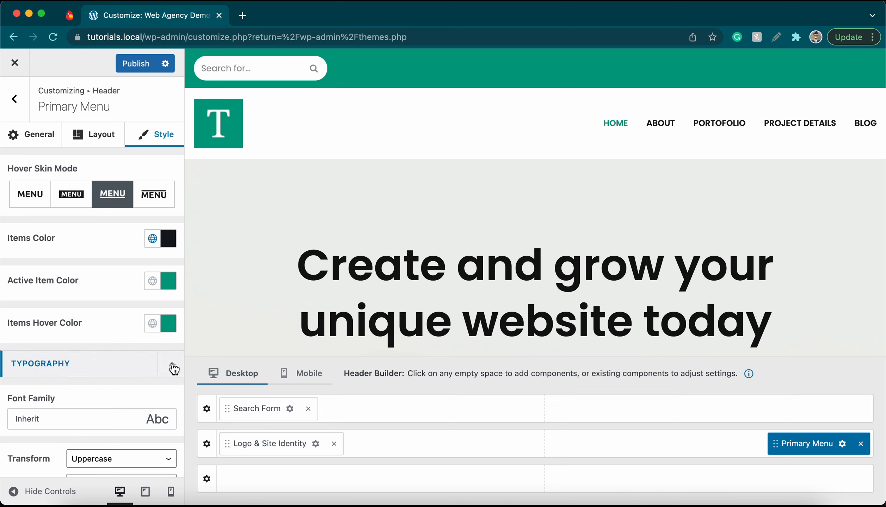
pyautogui.scroll(-2, 123, 367)
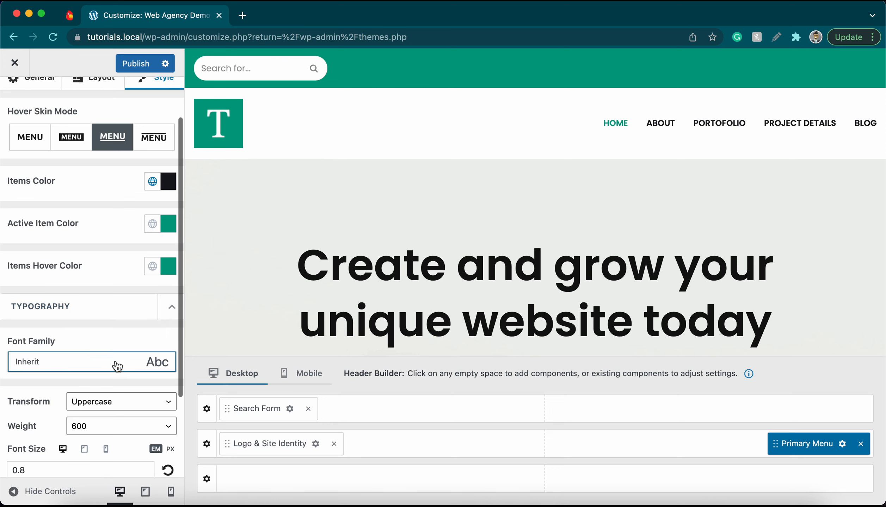
pyautogui.click(116, 367)
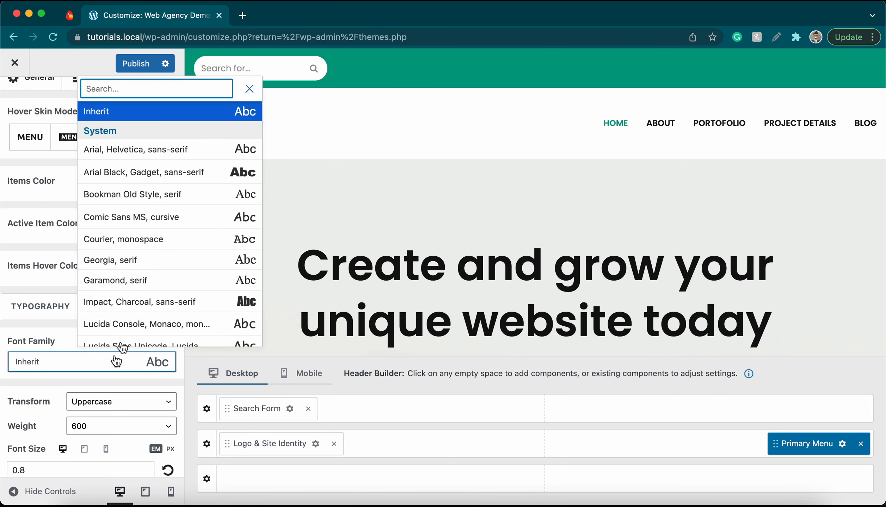
pyautogui.write('robo')
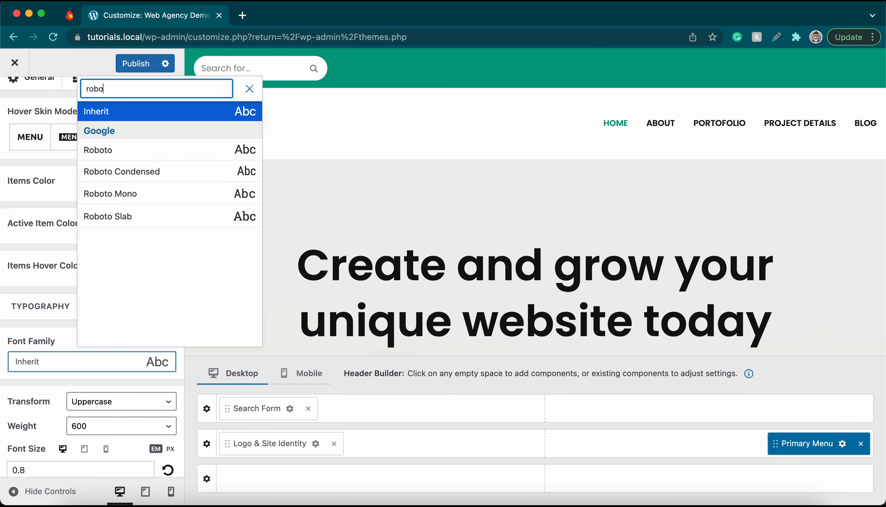
pyautogui.write('to')
pyautogui.click(109, 150)
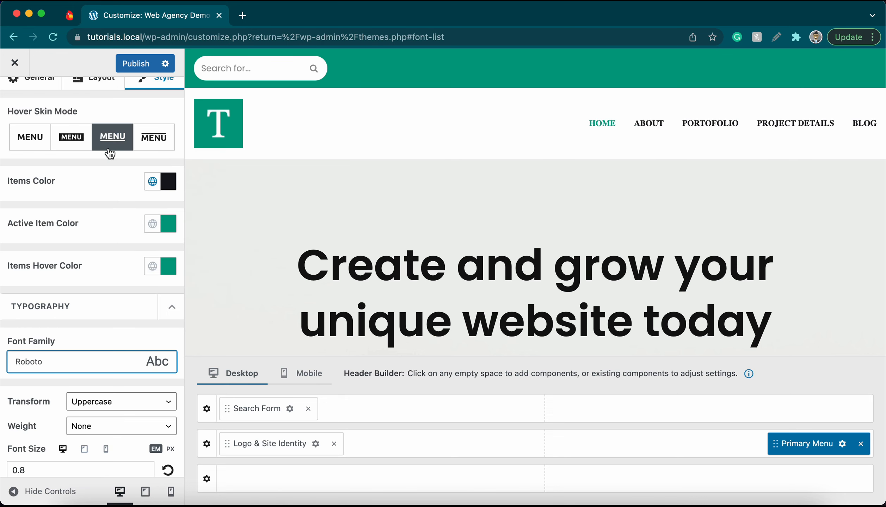
# Step: Set the Primary Menu's font weight to 400 and collapse its typography settings
pyautogui.scroll(-3, 97, 370)
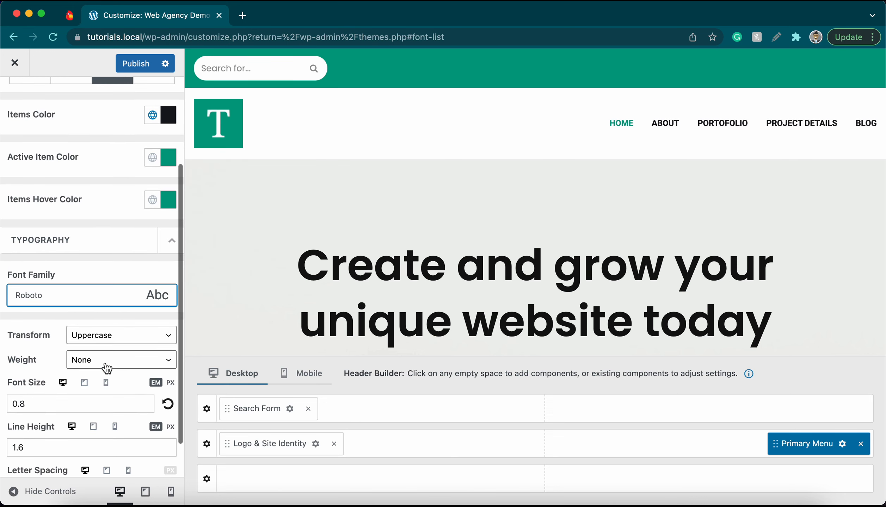
pyautogui.click(106, 364)
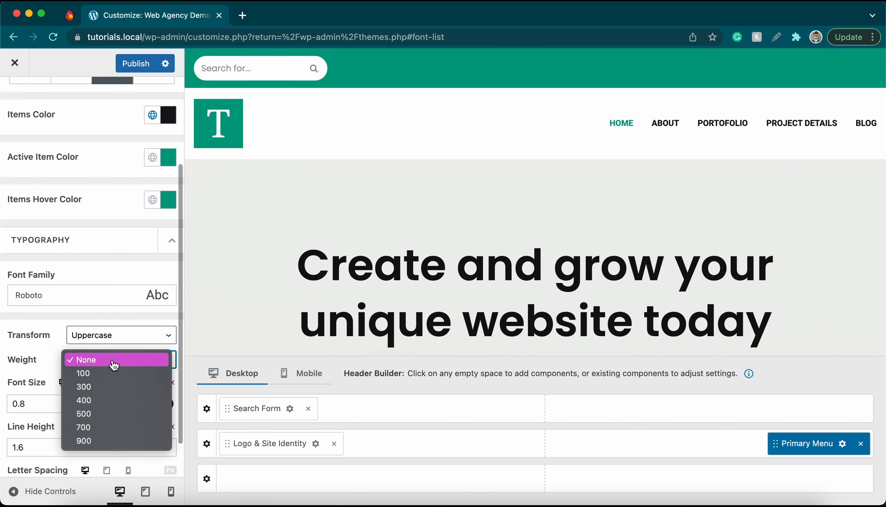
pyautogui.click(106, 401)
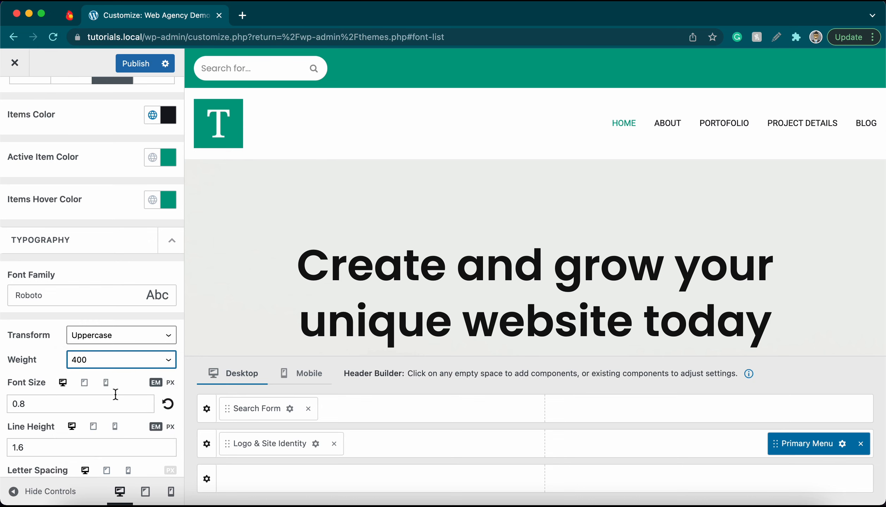
pyautogui.scroll(-2, 115, 394)
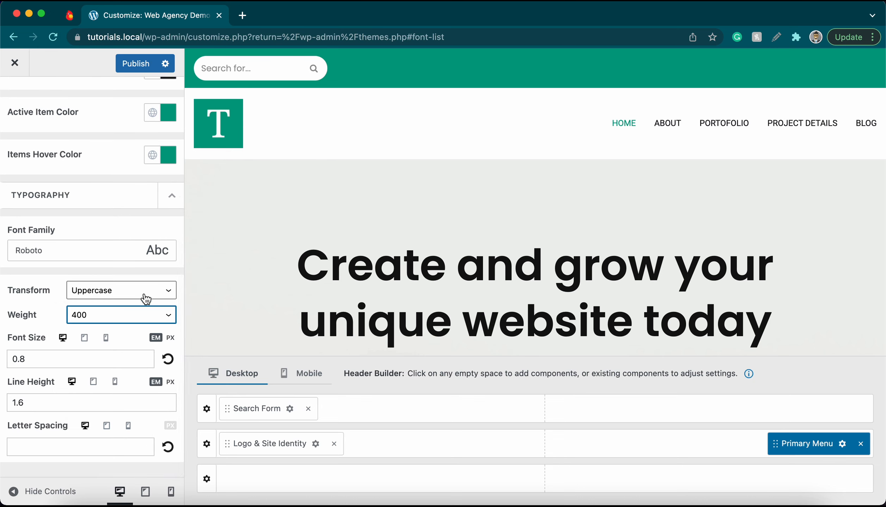
pyautogui.click(172, 195)
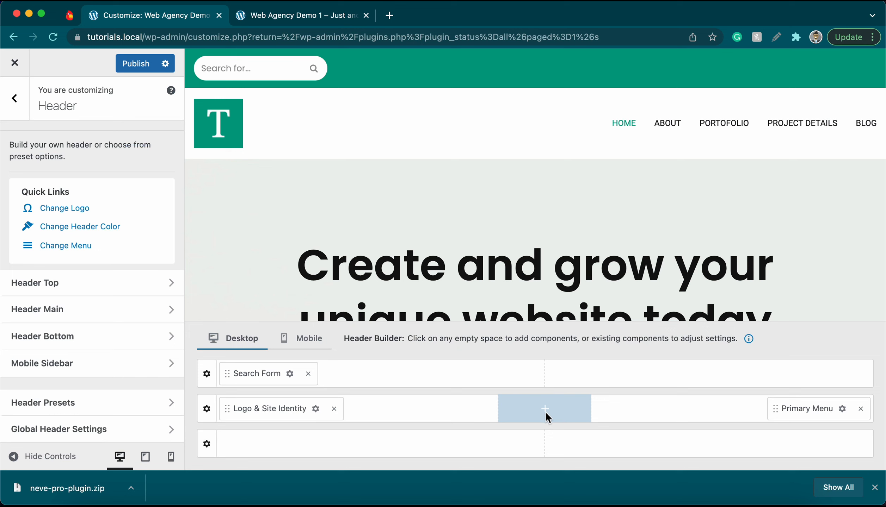
# Step: Add a Button component to the center of the header's main row and return to the Header settings
pyautogui.click(545, 409)
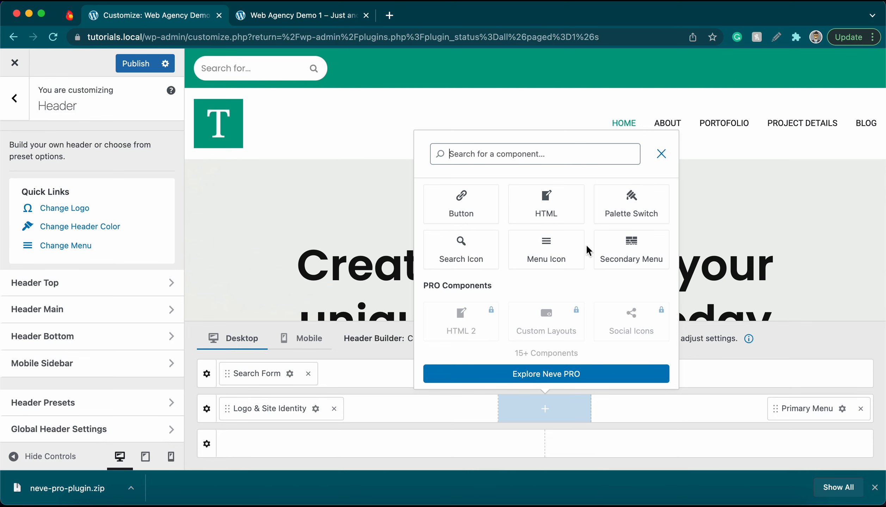
pyautogui.click(462, 212)
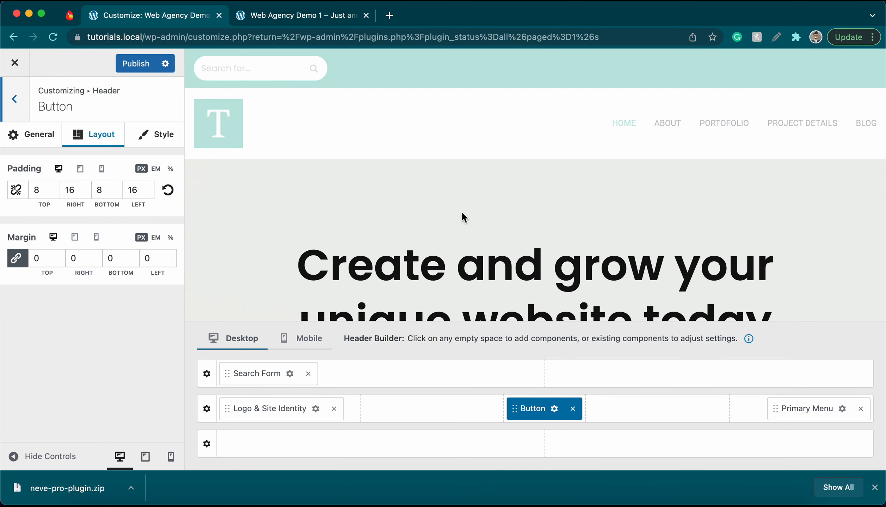
pyautogui.click(14, 99)
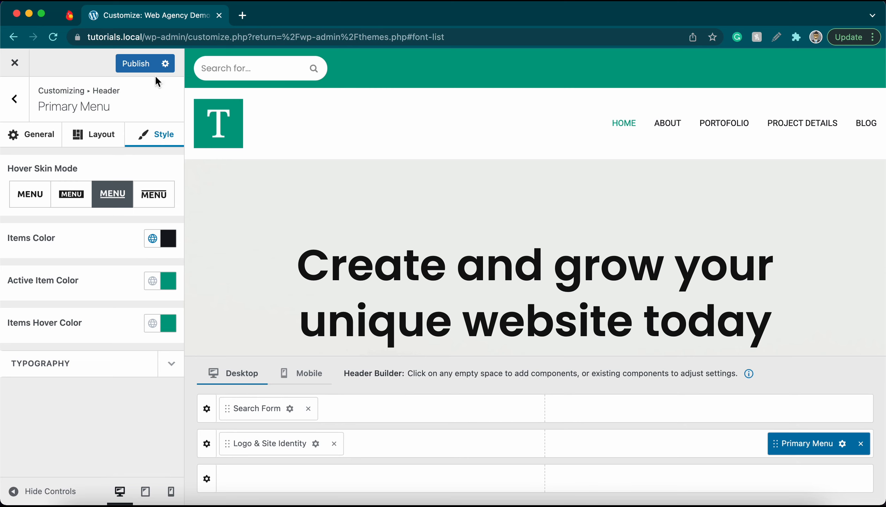
# Step: Publish the header changes, open the logo's homepage link in a new tab and review the page there
pyautogui.click(146, 64)
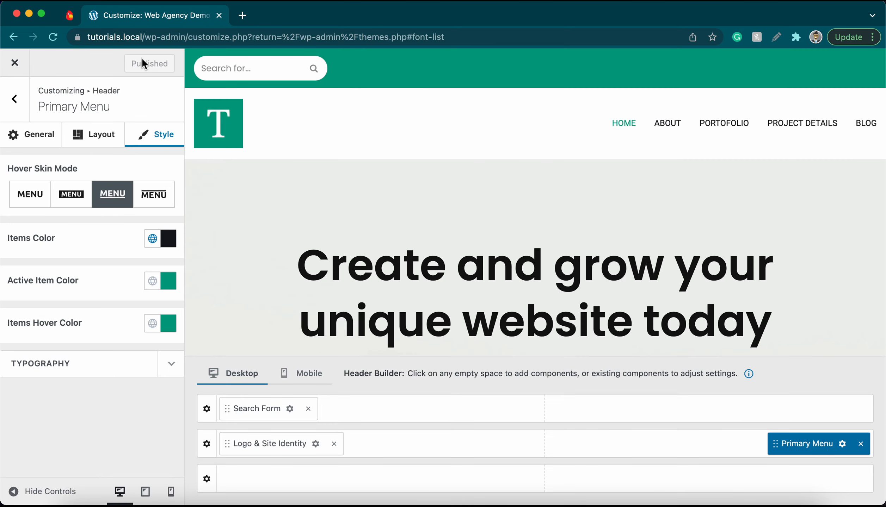
pyautogui.rightClick(221, 120)
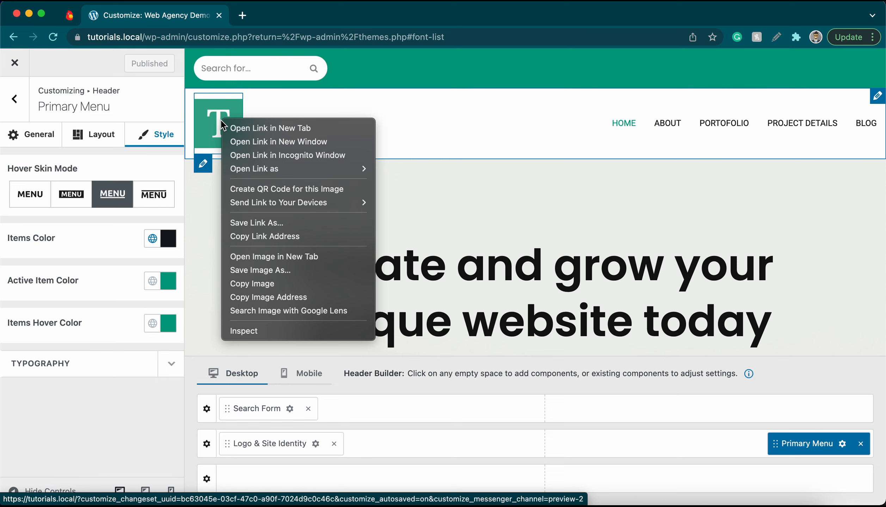
pyautogui.click(258, 129)
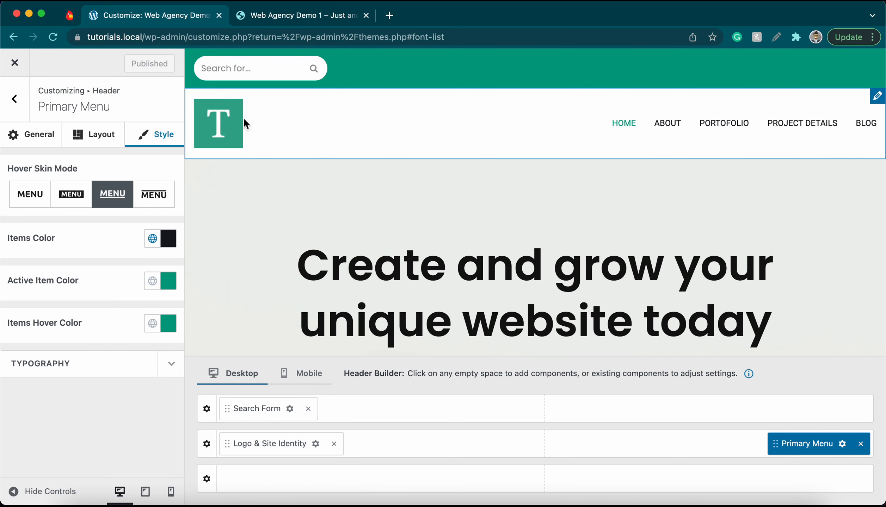
pyautogui.click(324, 24)
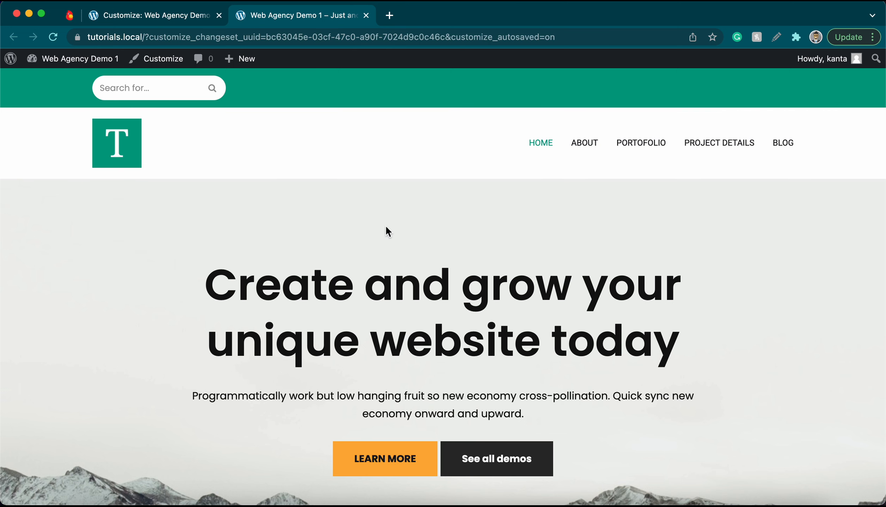
pyautogui.scroll(-1, 384, 224)
pyautogui.scroll(-5, 384, 224)
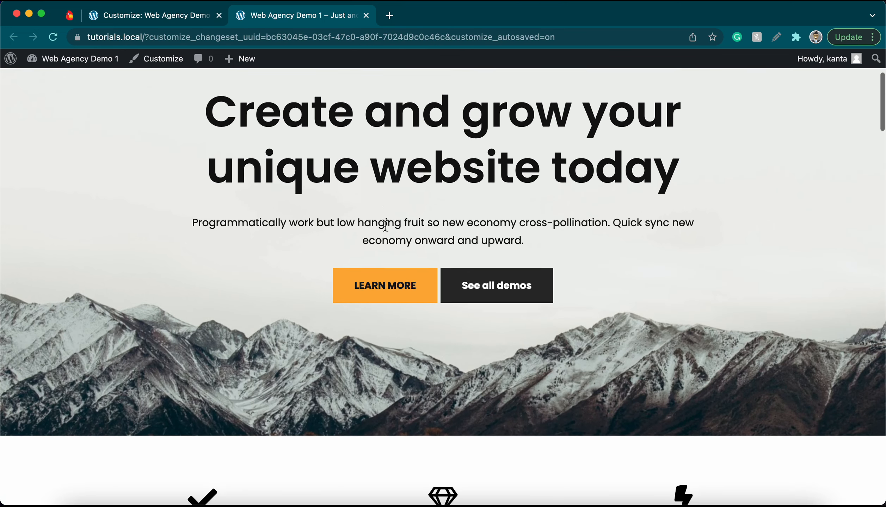
pyautogui.scroll(3, 384, 224)
pyautogui.scroll(2, 384, 225)
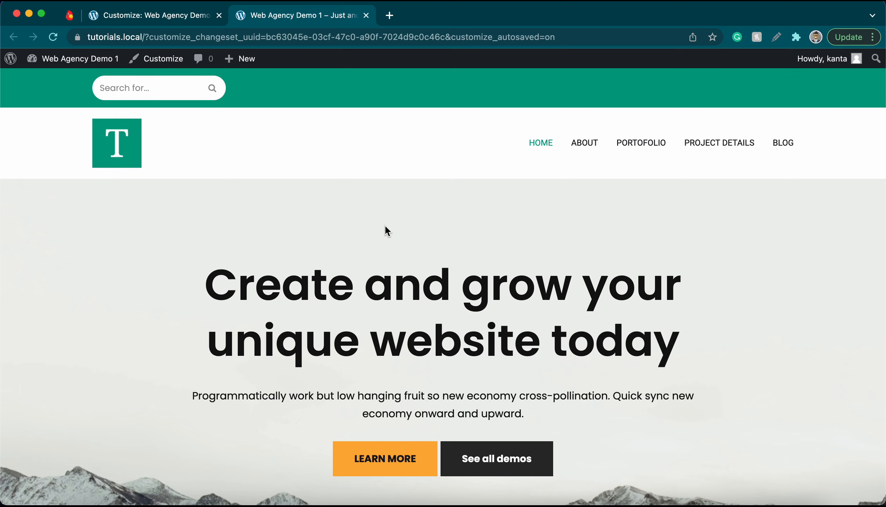